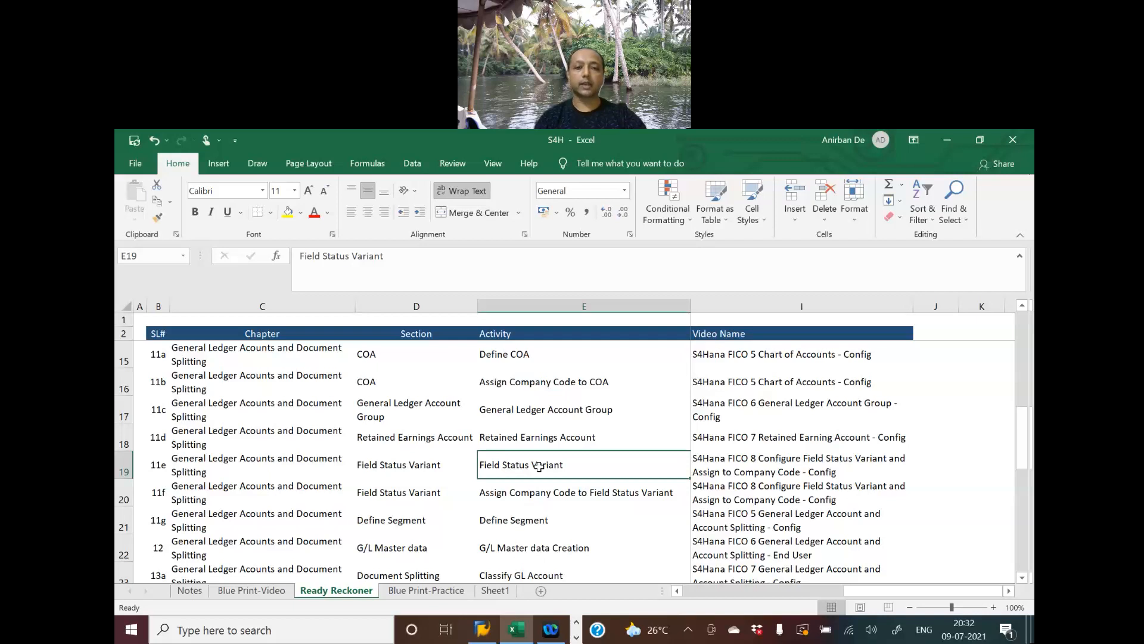
Review the Field Status Variant notes in the Notes sheet, from the key format to the suppress, required and optional entry settings
key("Right")
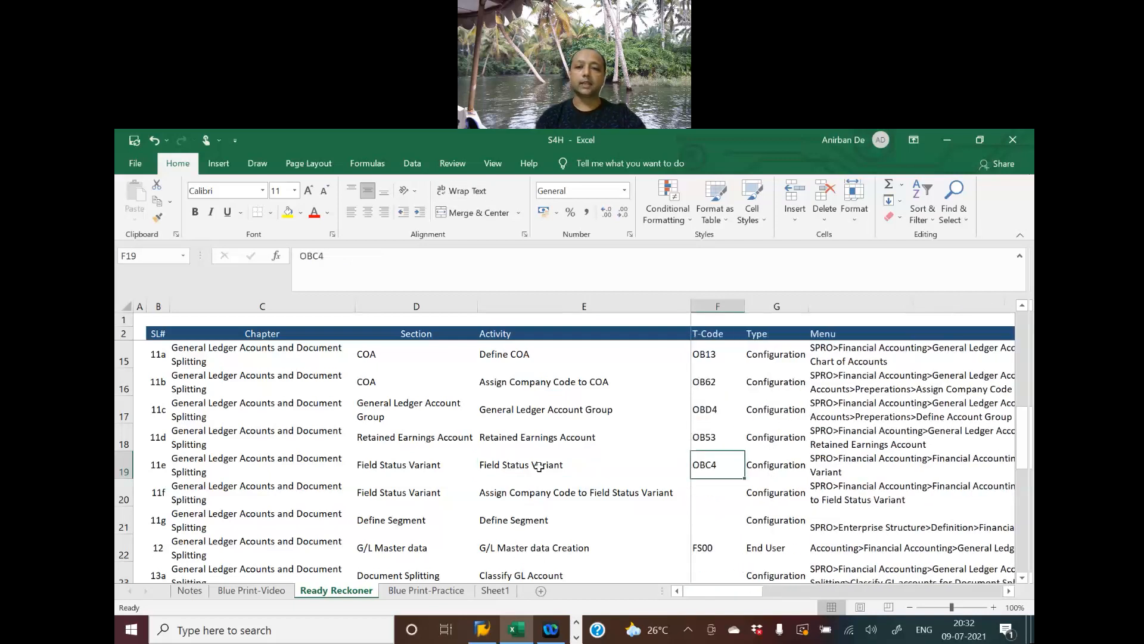
key("Left")
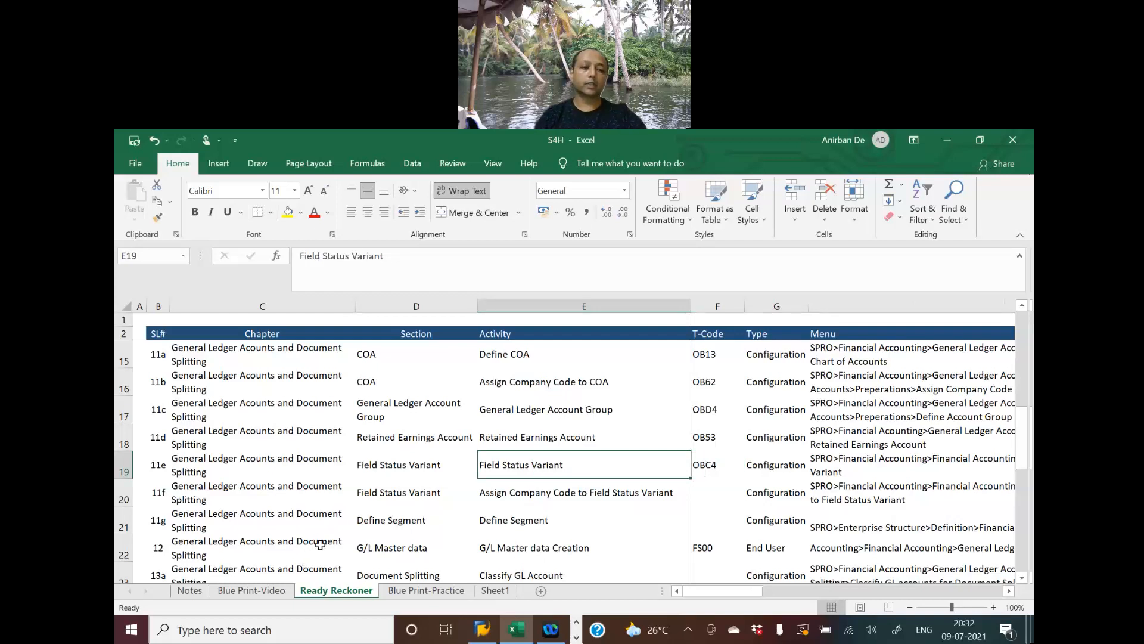
left_click(203, 592)
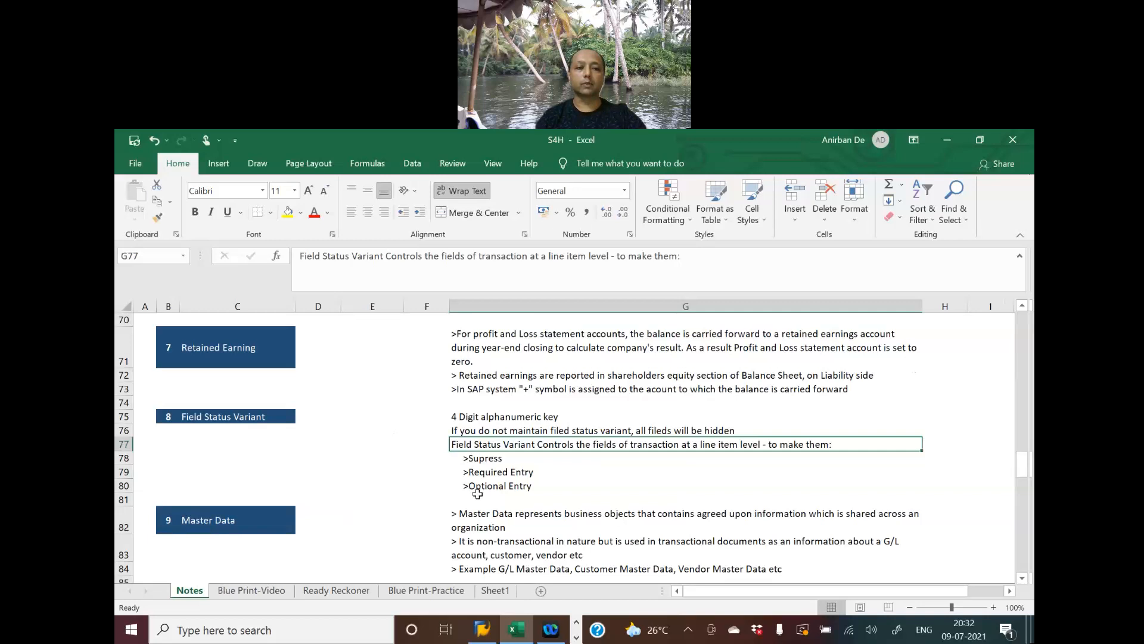
left_click(480, 419)
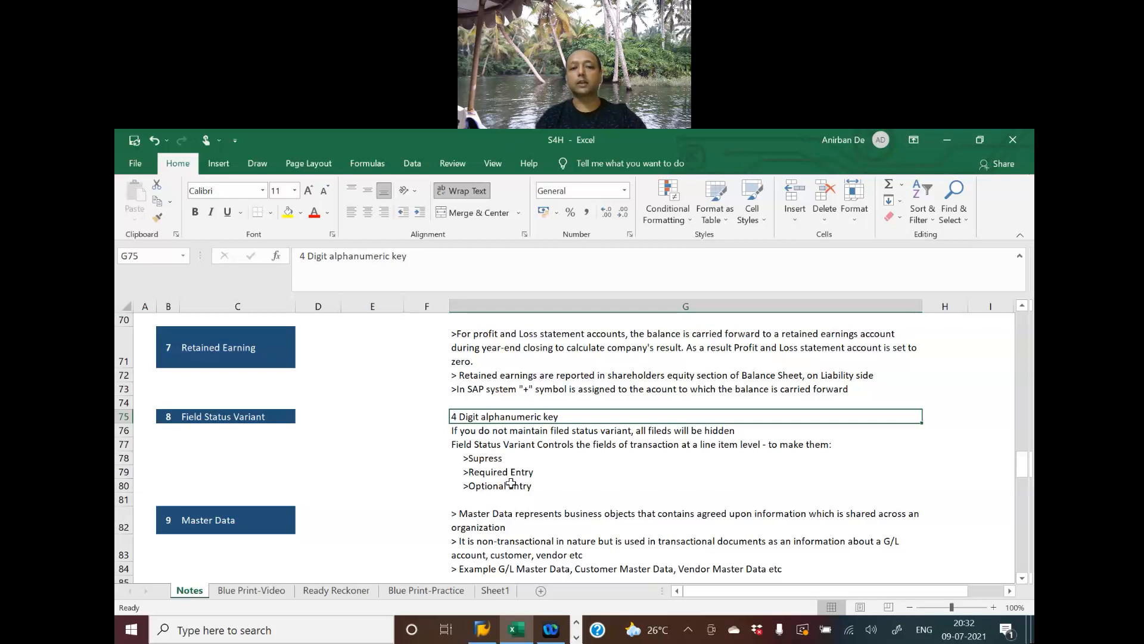
left_click(490, 459)
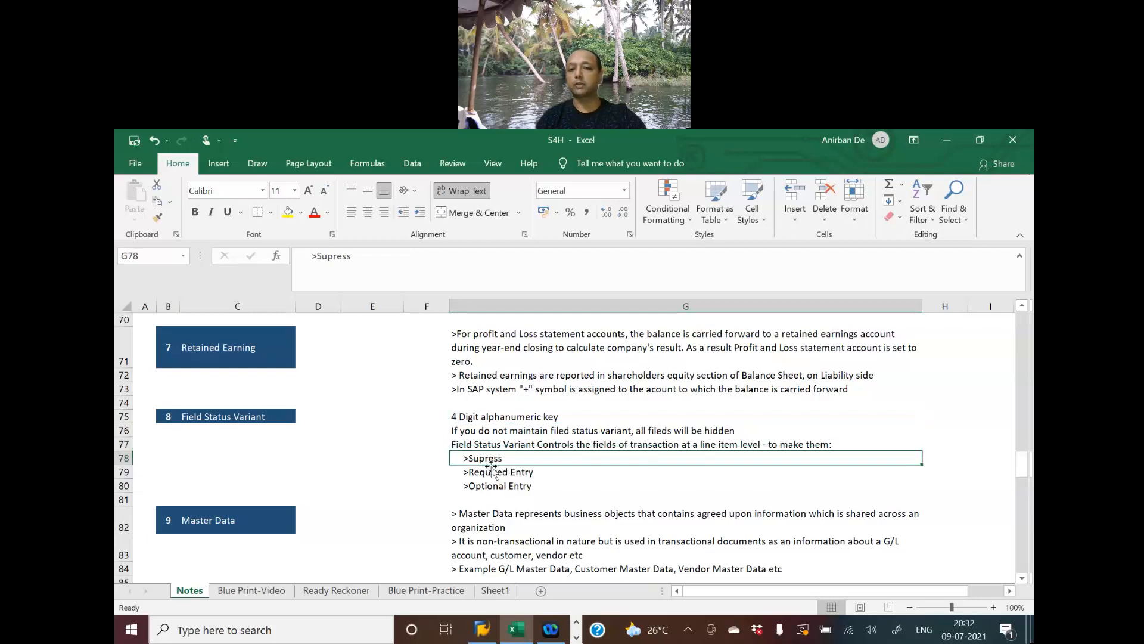
left_click(493, 473)
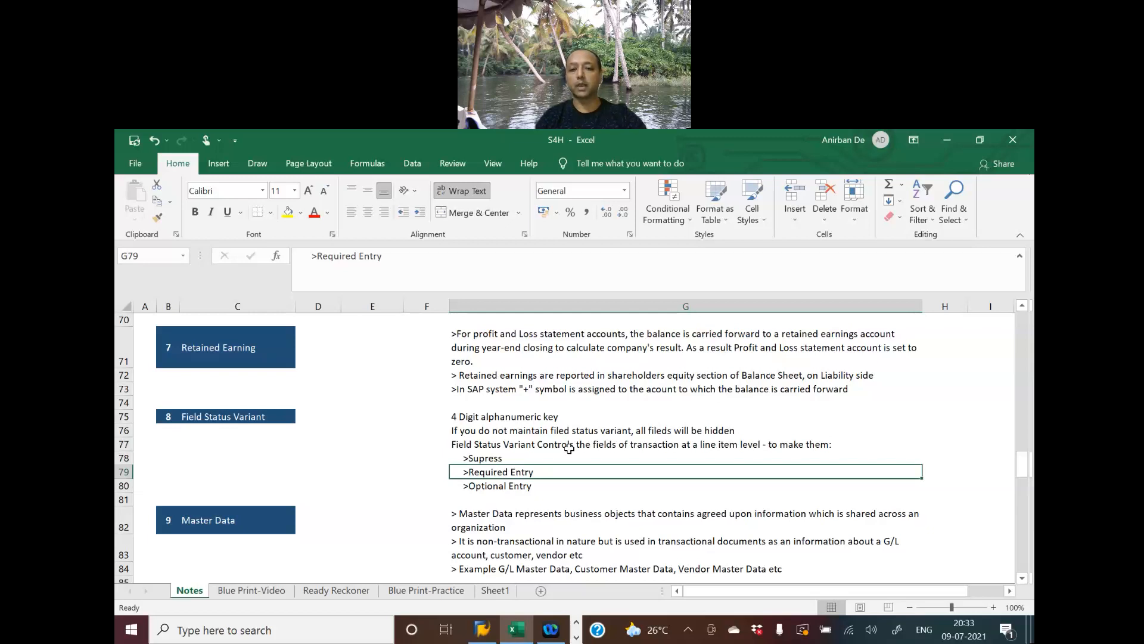
left_click(495, 488)
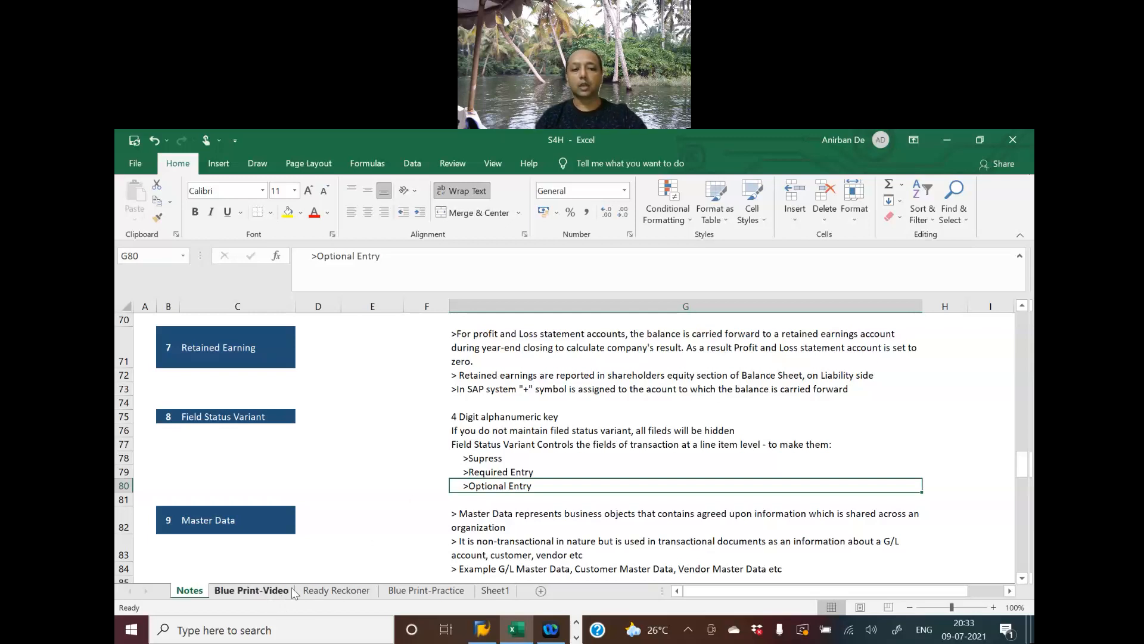
Check the transaction code, type and menu path of the Field Status Variant activity in the Ready Reckoner sheet
left_click(314, 591)
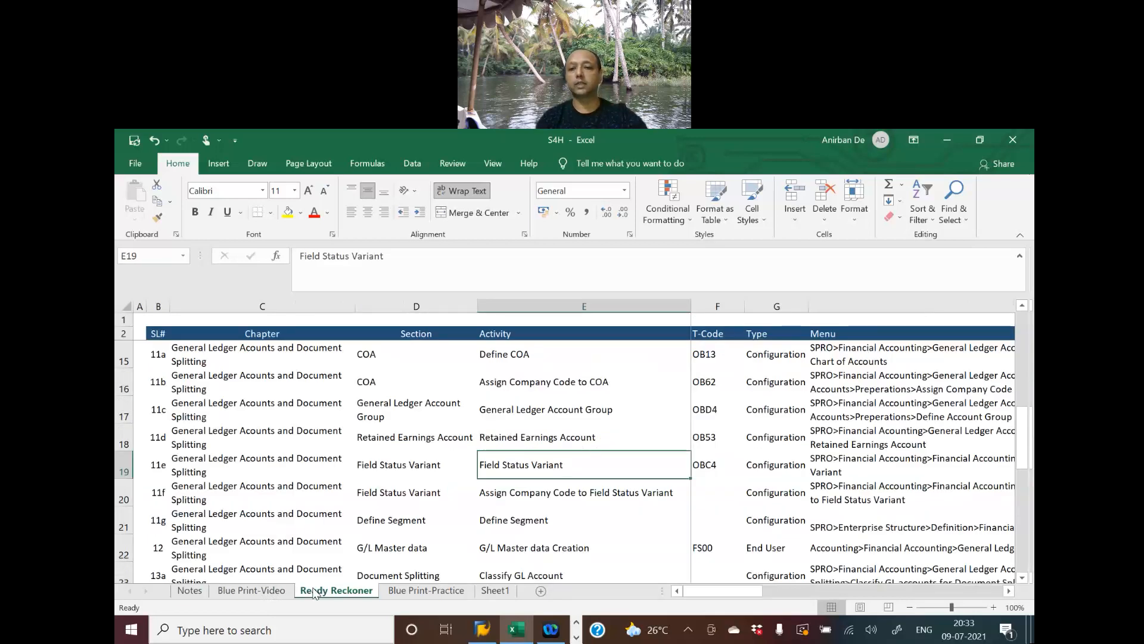
key("Right")
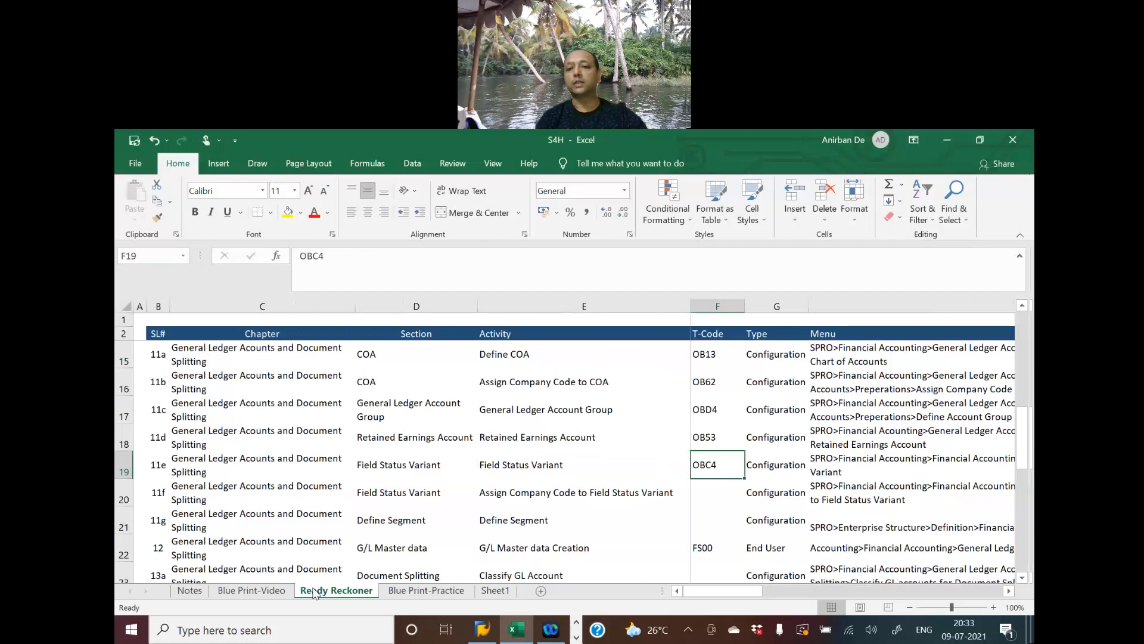
key("Right")
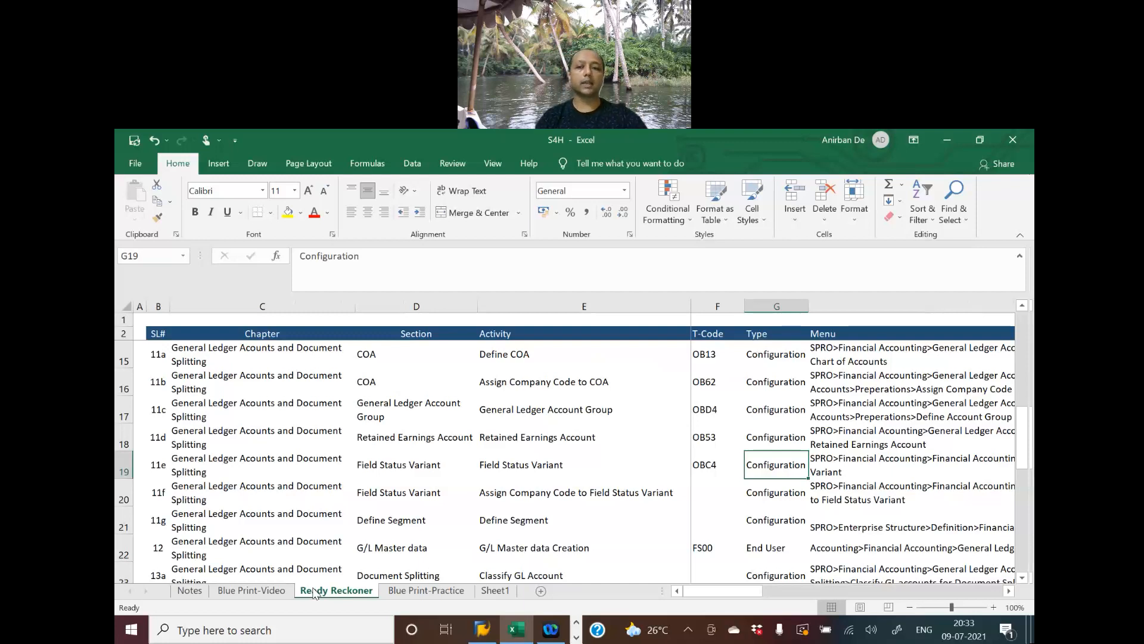
key("Right")
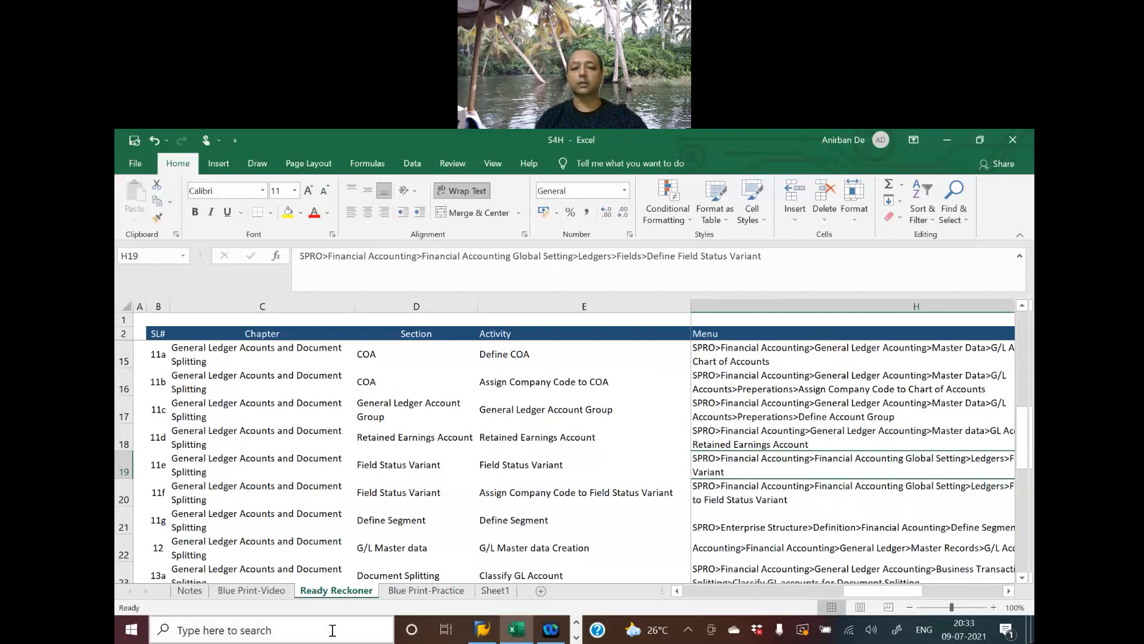
Switch to SAP Logon, open the S4HANA2020 connection and log on with the user ID and account password
left_click(483, 631)
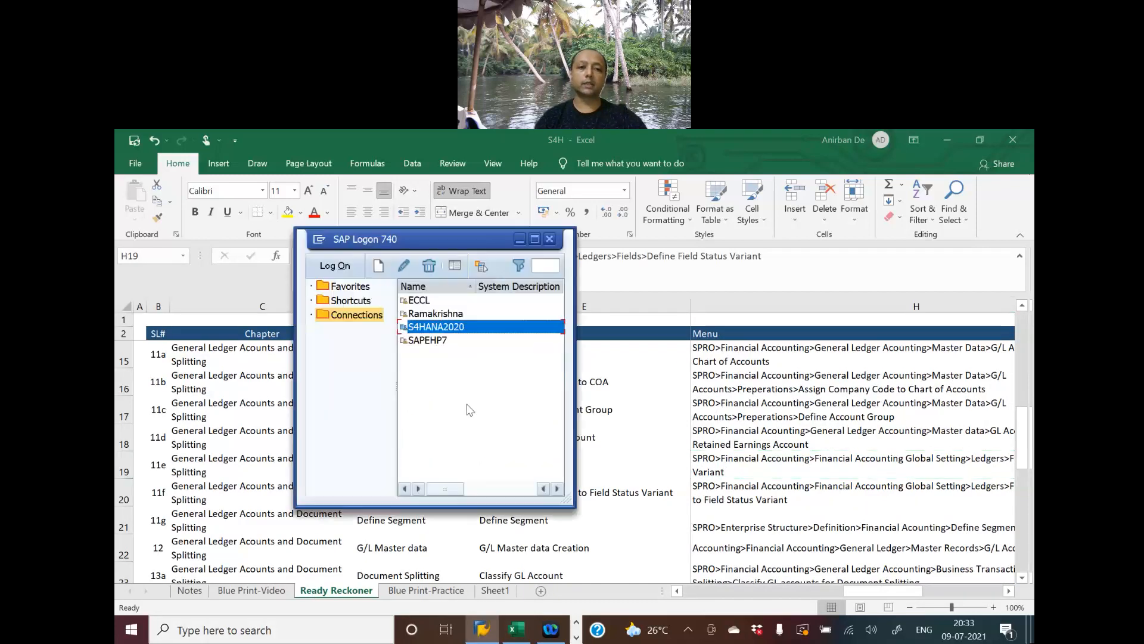
double_click(448, 332)
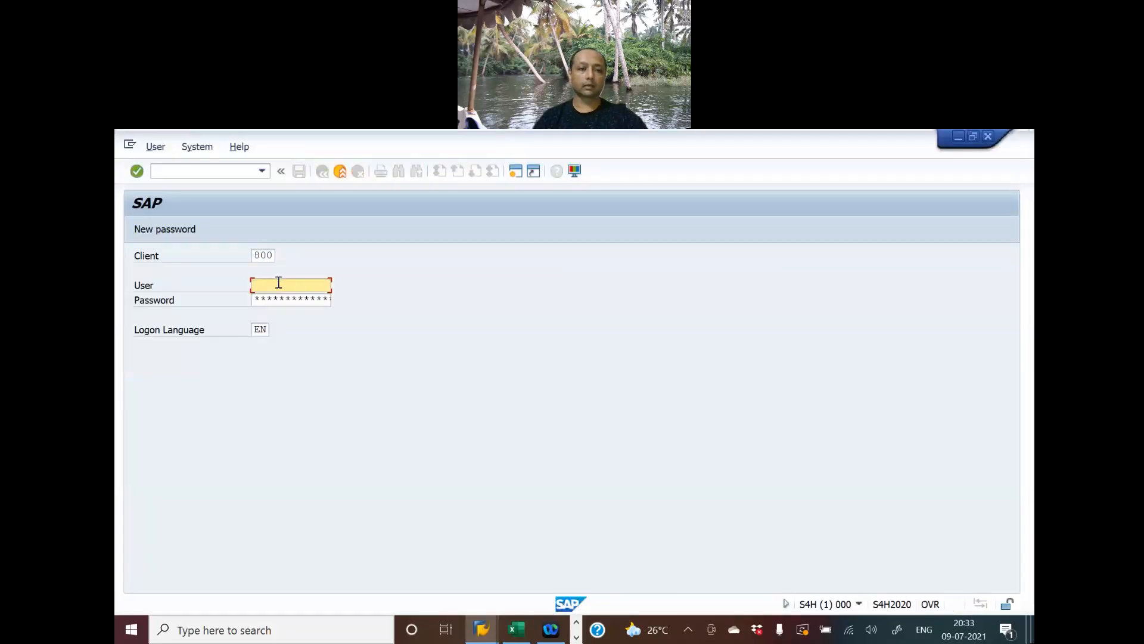
type("dem")
key("Down")
key("Return")
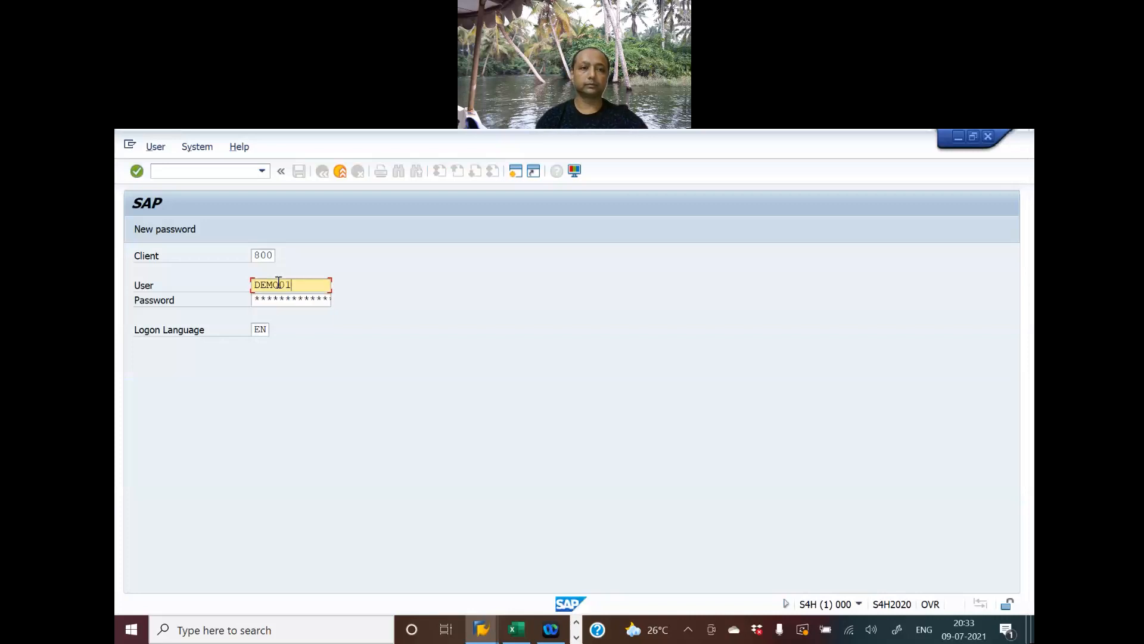
key("Tab")
type("***")
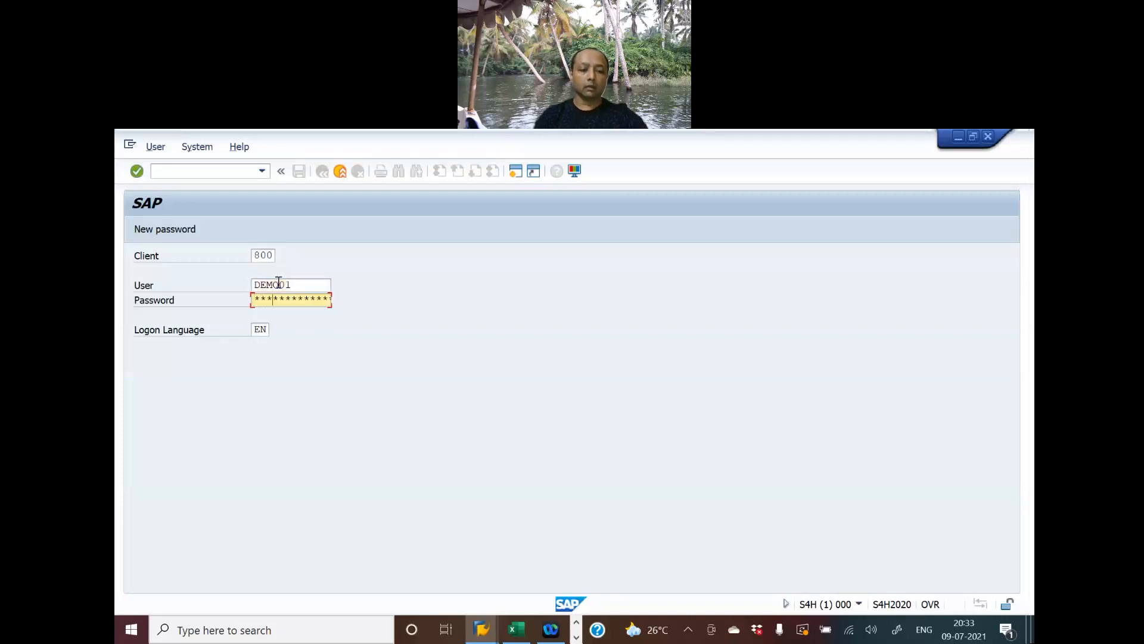
type("**")
key("Return")
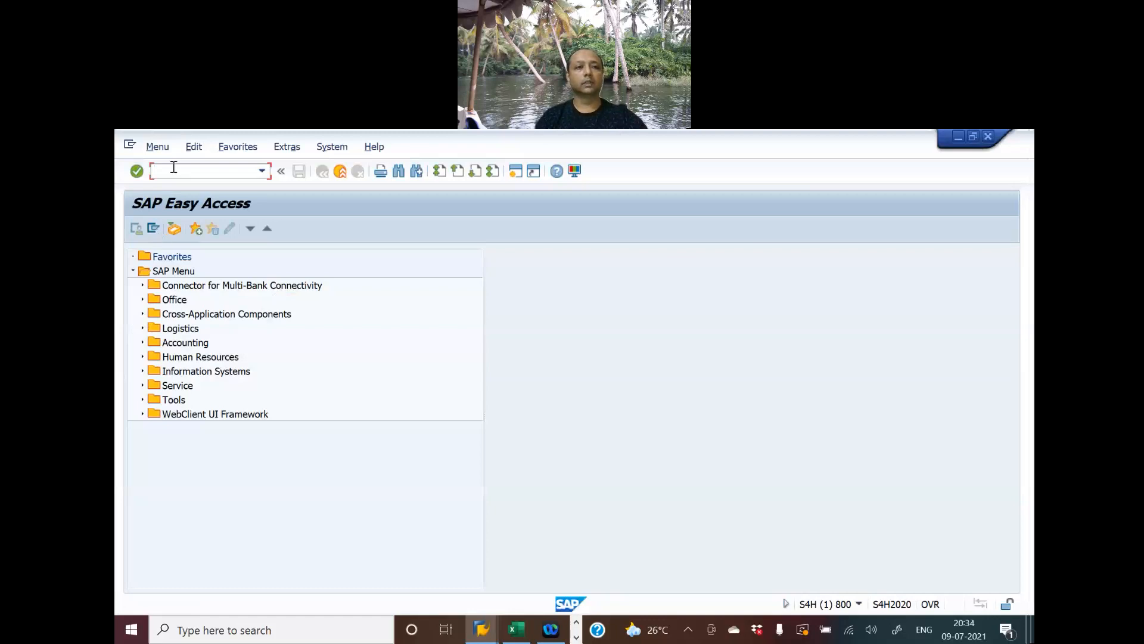
Run transaction SPRO and display the SAP Reference IMG
type("spro")
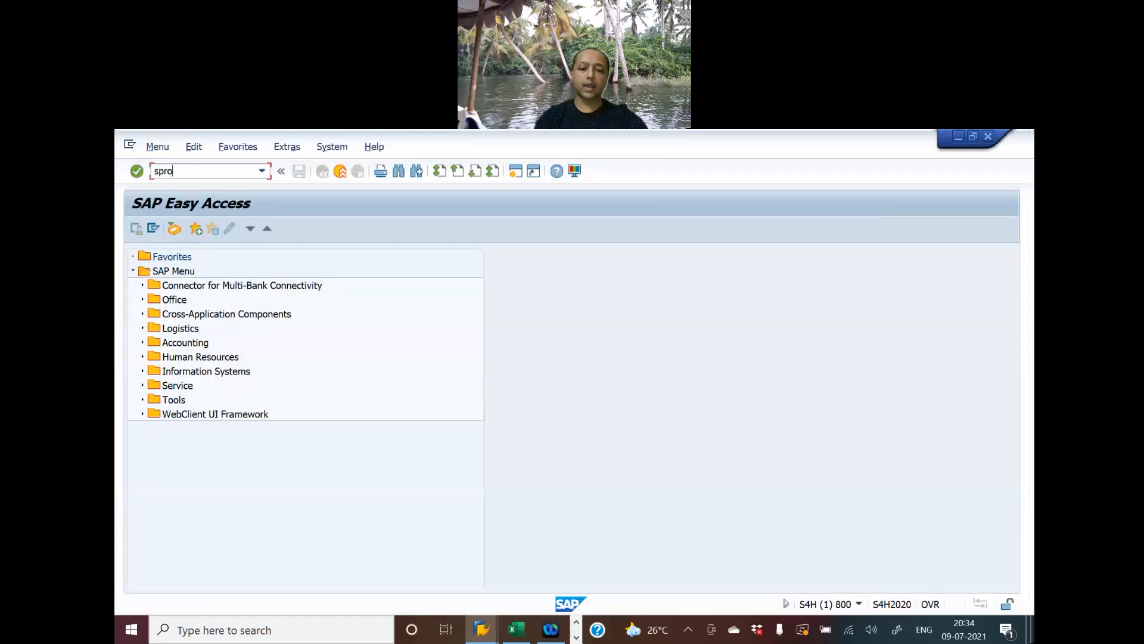
key("Return")
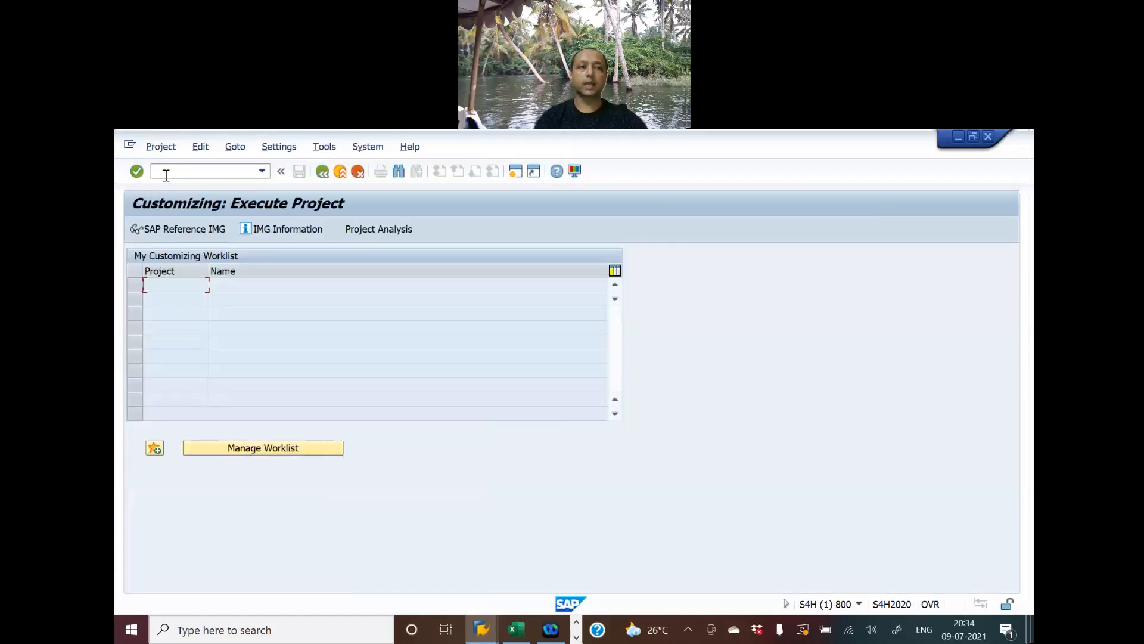
left_click(195, 231)
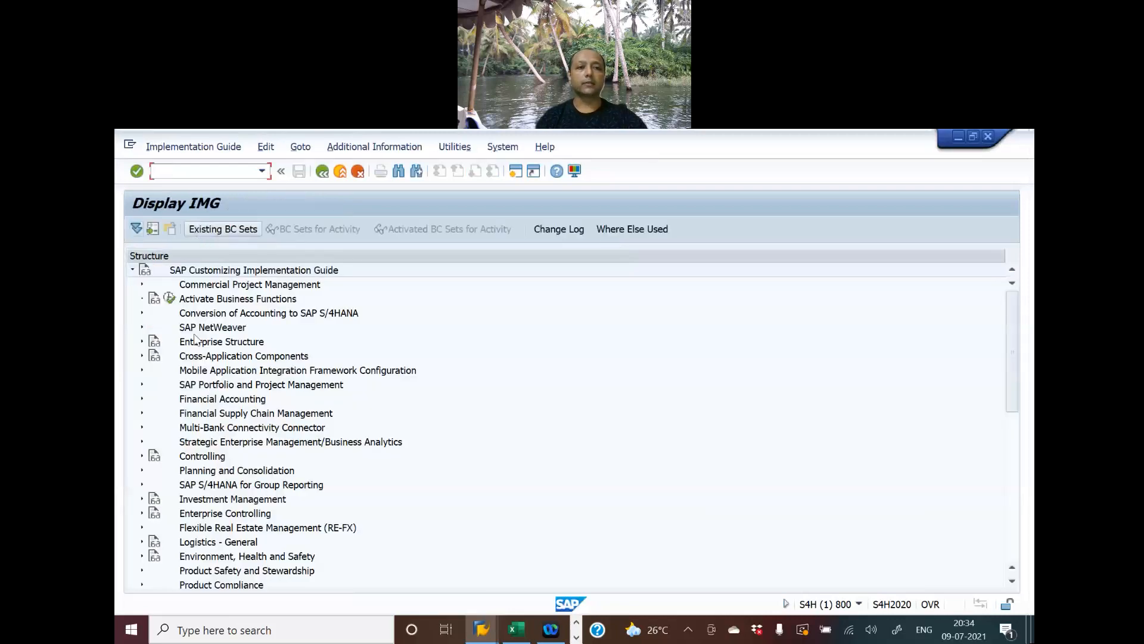
Expand the implementation guide along Financial Accounting > Financial Accounting Global Settings > Ledgers > Fields
left_click(142, 398)
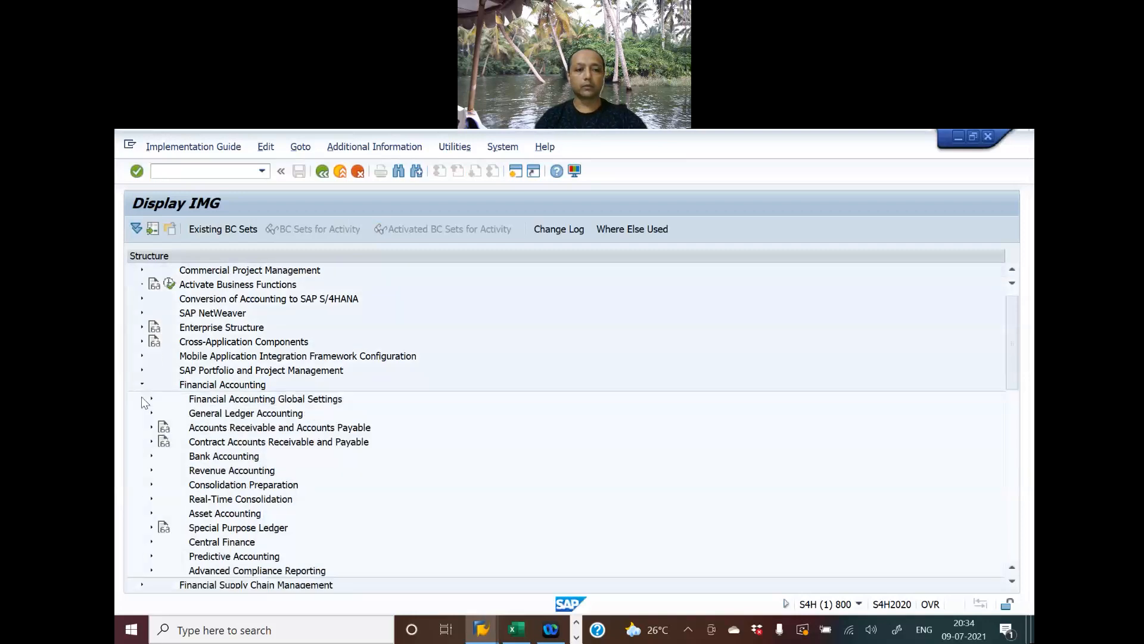
left_click(151, 400)
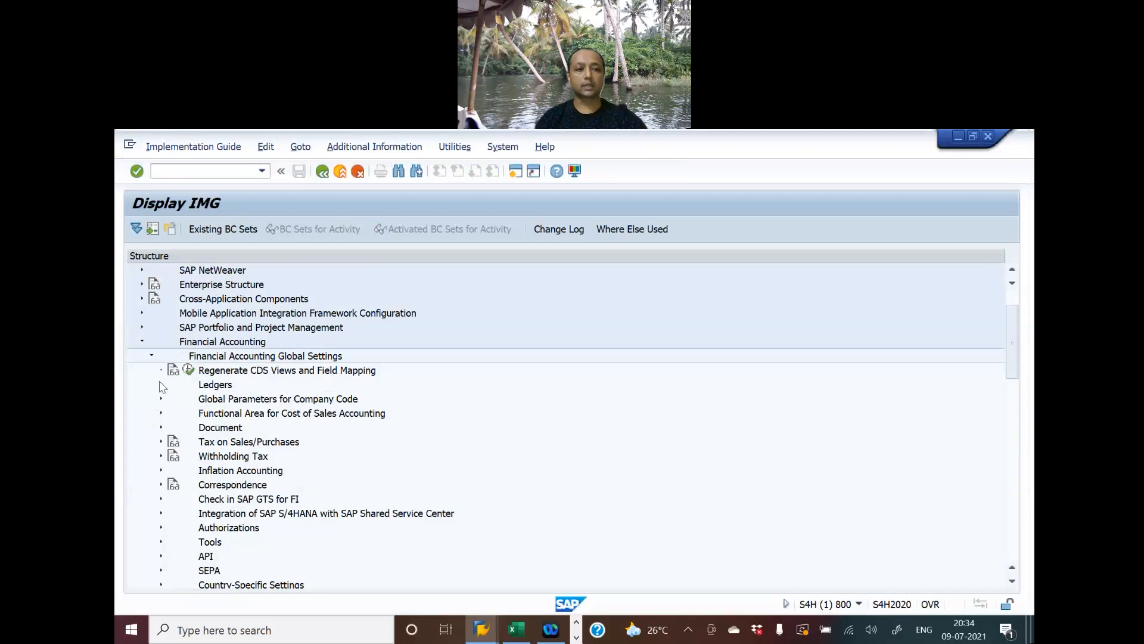
left_click(160, 385)
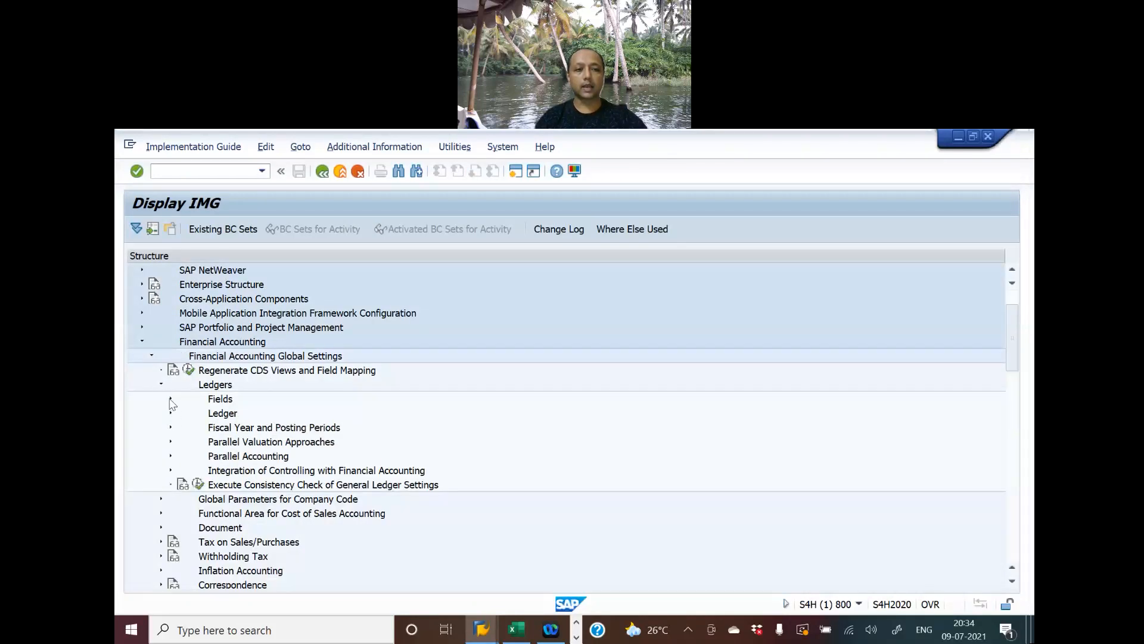
left_click(171, 398)
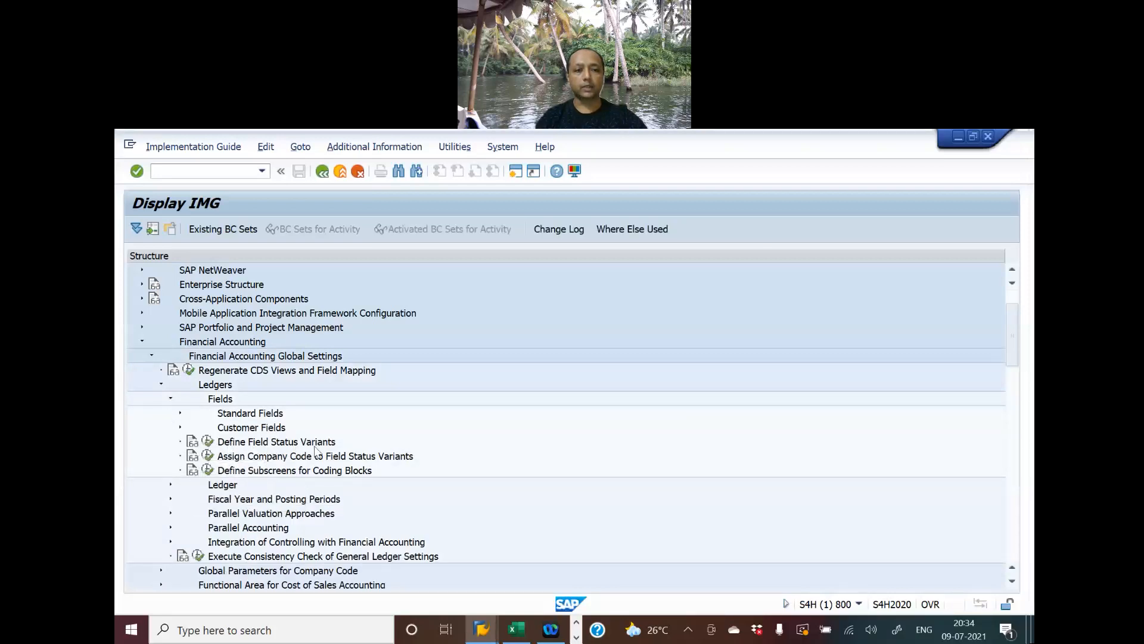
Execute Define Field Status Variants and start copying variant 0001
left_click(208, 442)
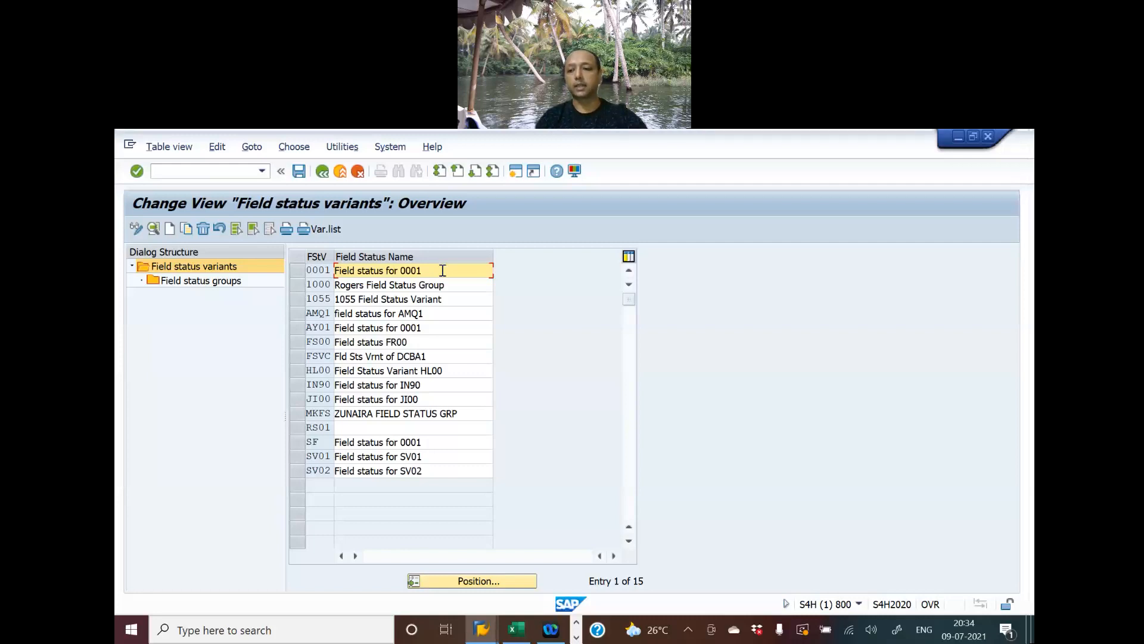
left_click(298, 276)
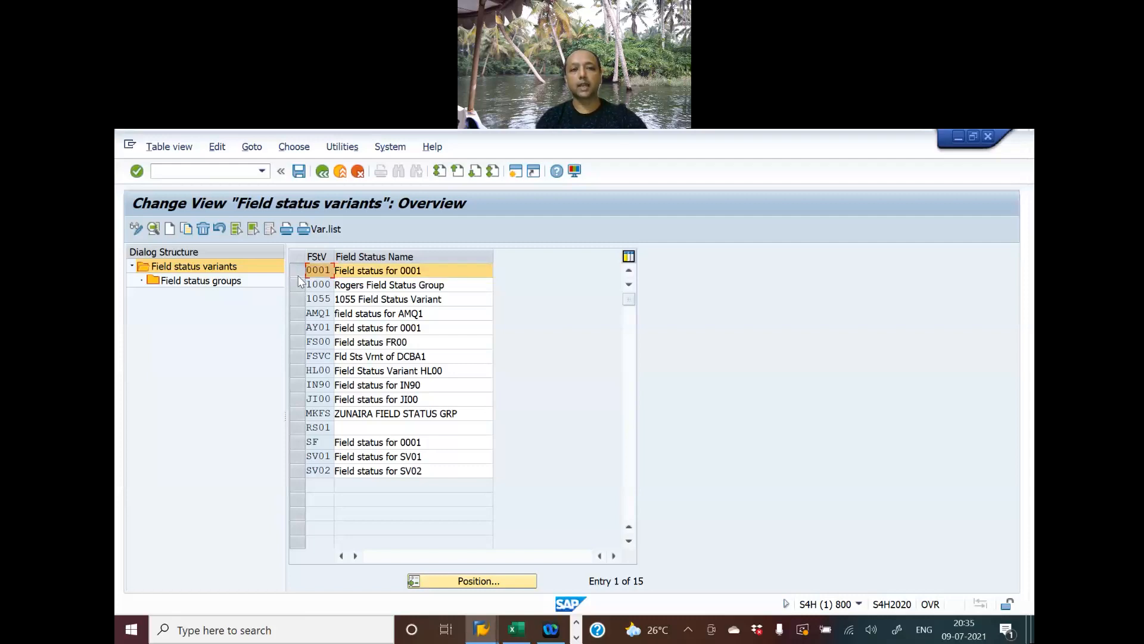
left_click(186, 229)
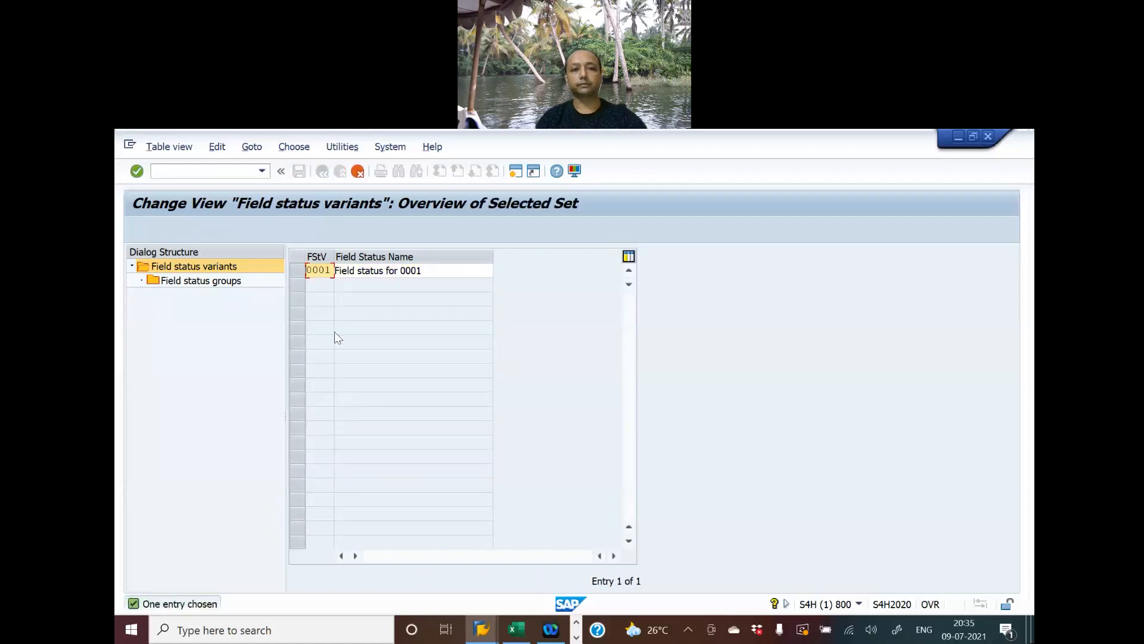
Switch to the S4H Excel workbook and look up the planned Field Status Variant code and description in the Blue Print-Video sheet
key("alt+Tab")
key("alt+Tab")
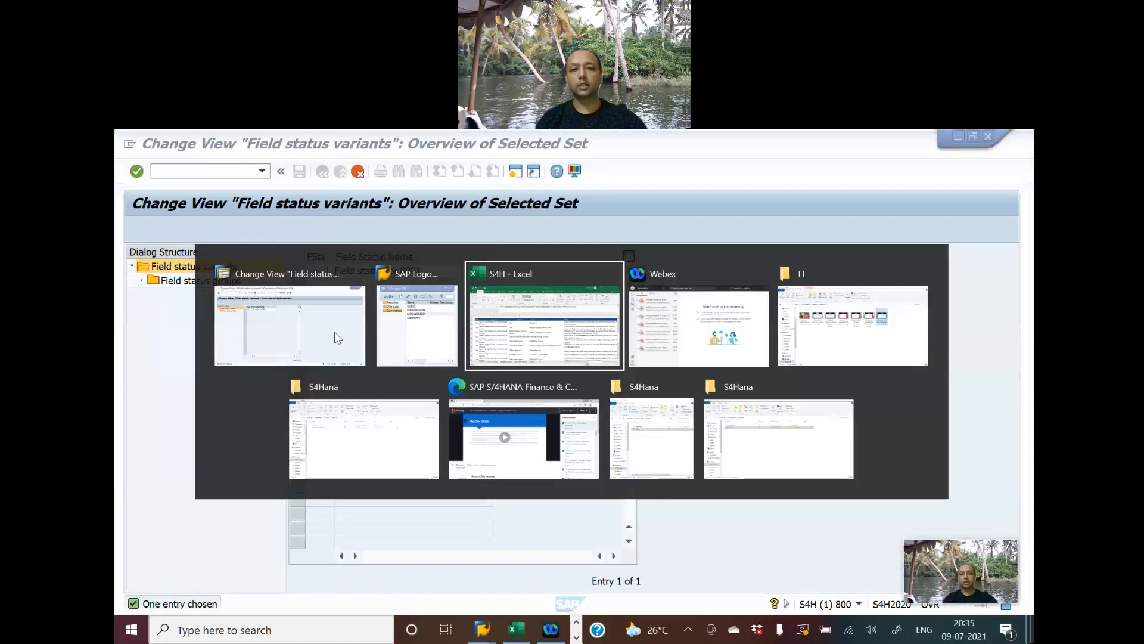
left_click(253, 590)
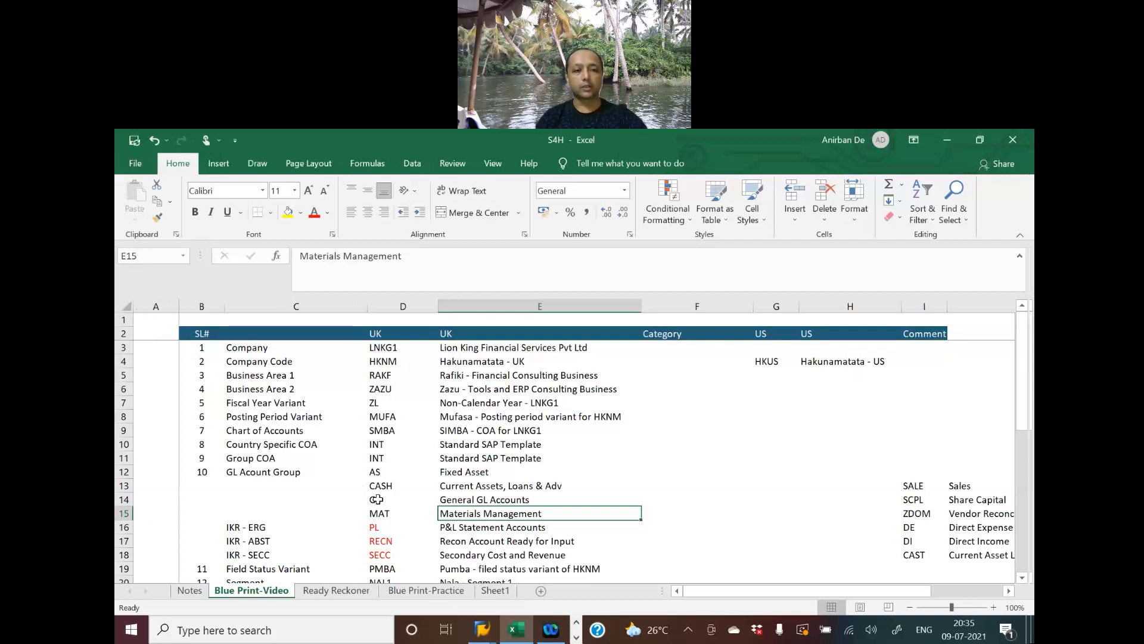
scroll(319, 473, "down", 1)
left_click(401, 530)
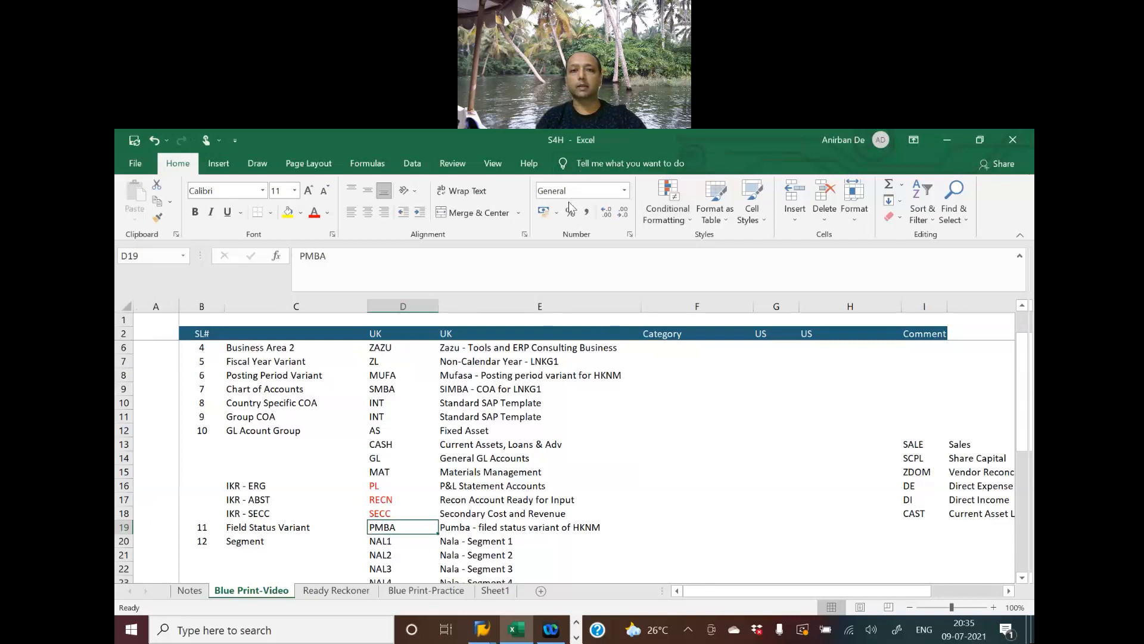
left_click(607, 158)
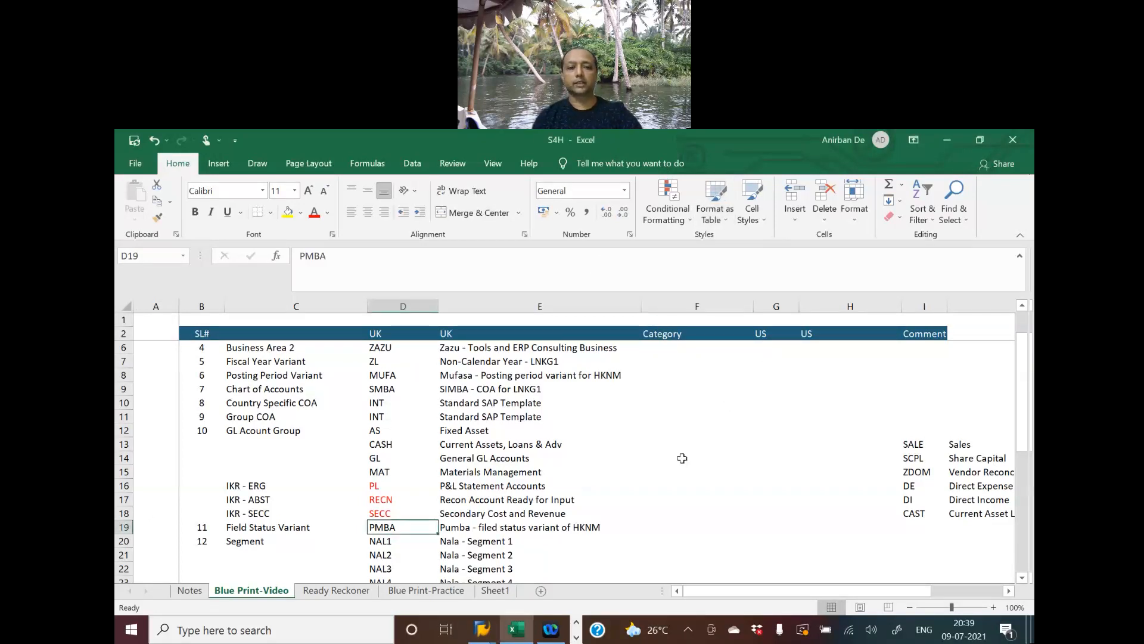
left_click(255, 528)
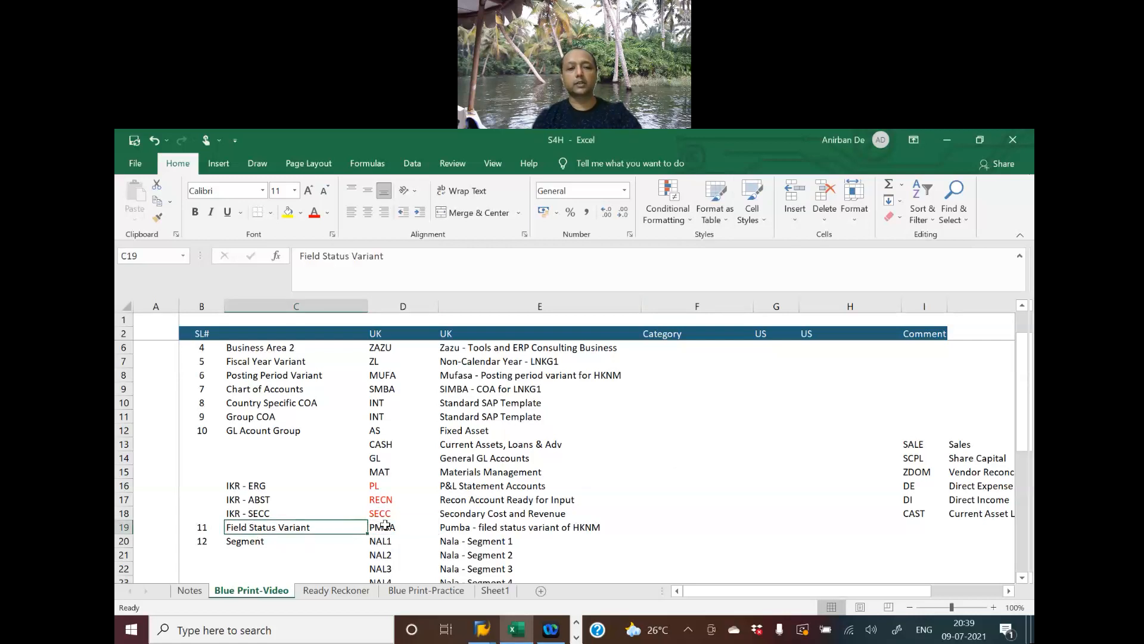
left_click(384, 526)
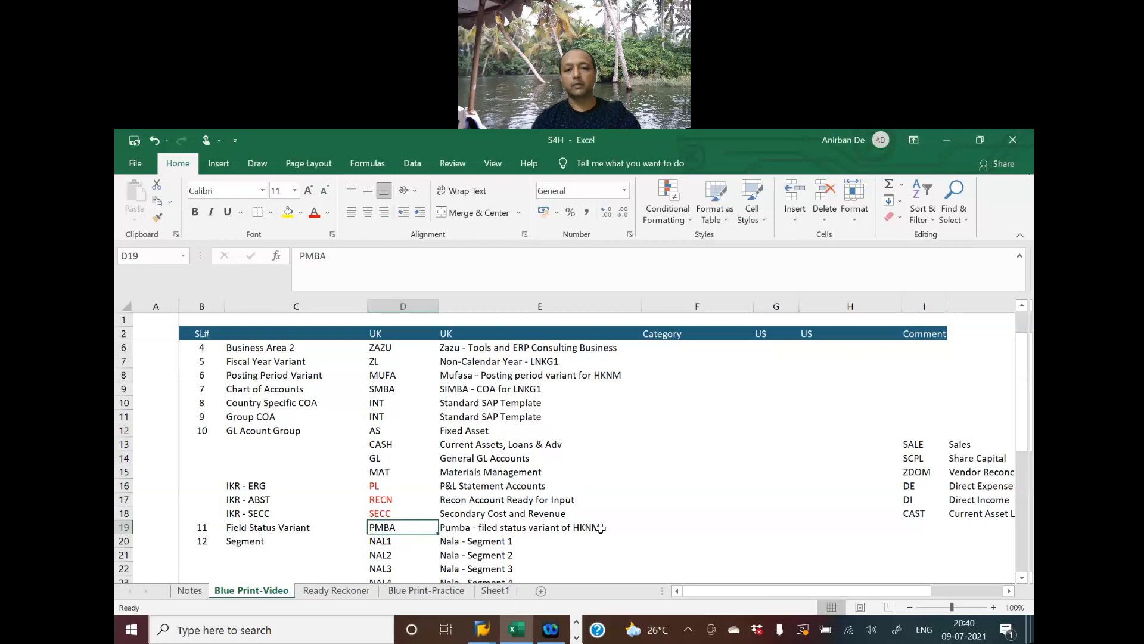
Change the Field Status Variant description in cell E19 of the blueprint to "Pumba - filed status variant of LNKG1"
left_click(459, 532)
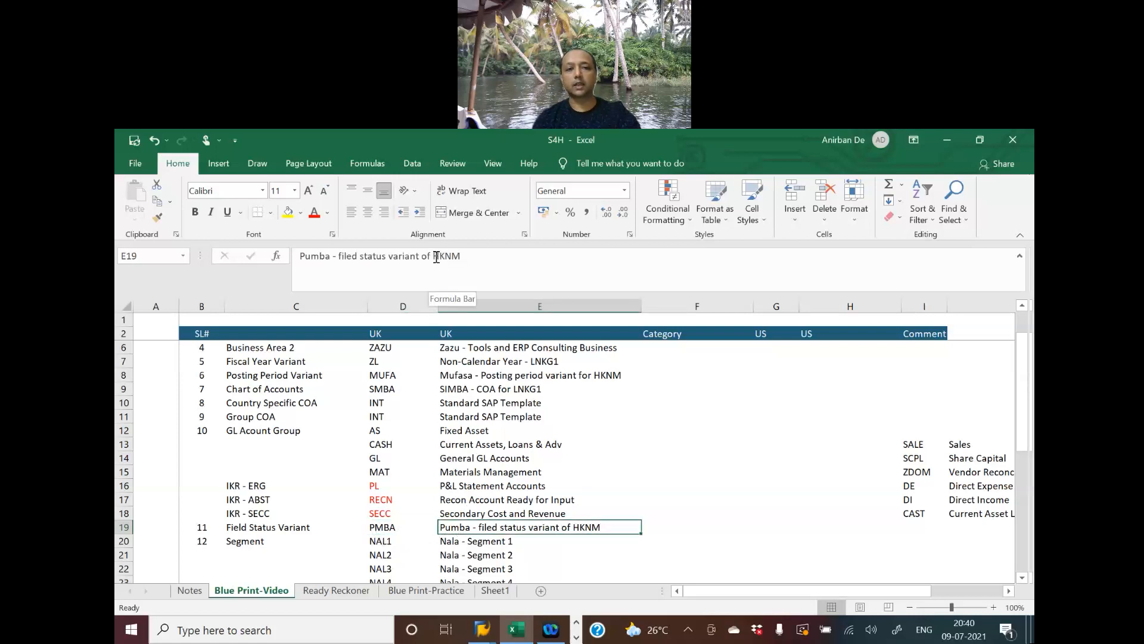
left_click_drag(433, 255, 501, 253)
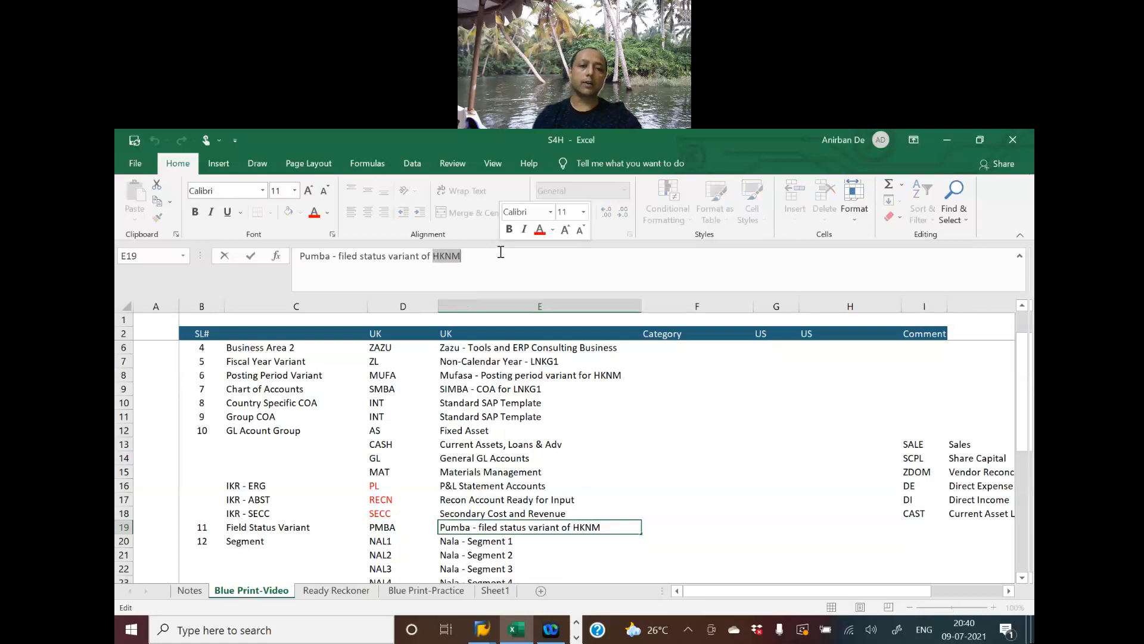
type("LNKG1")
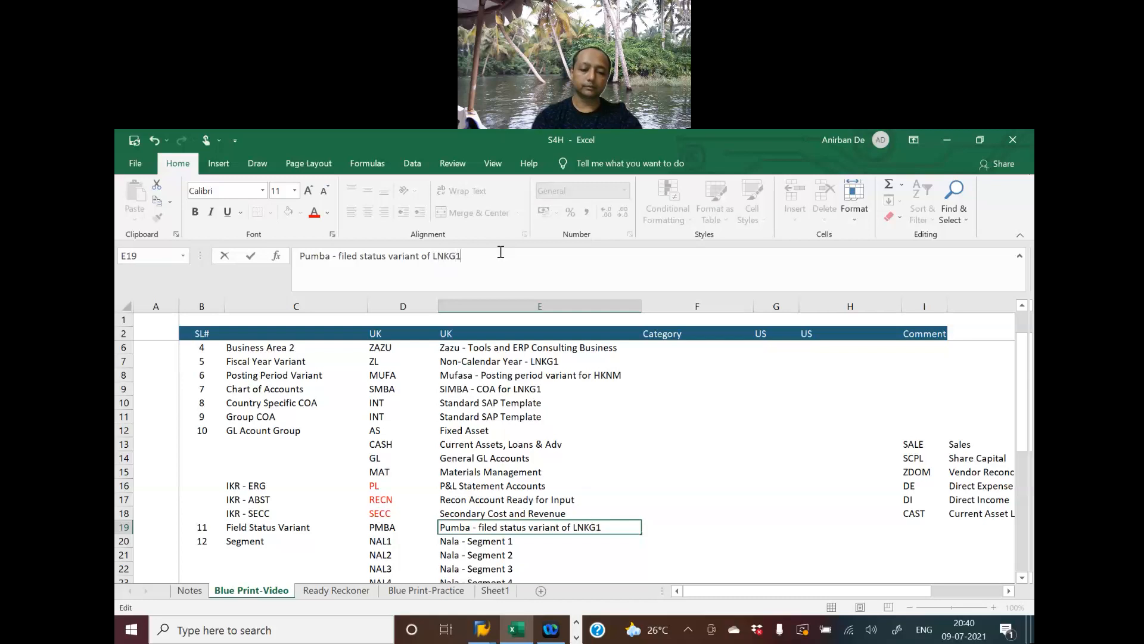
key("Return")
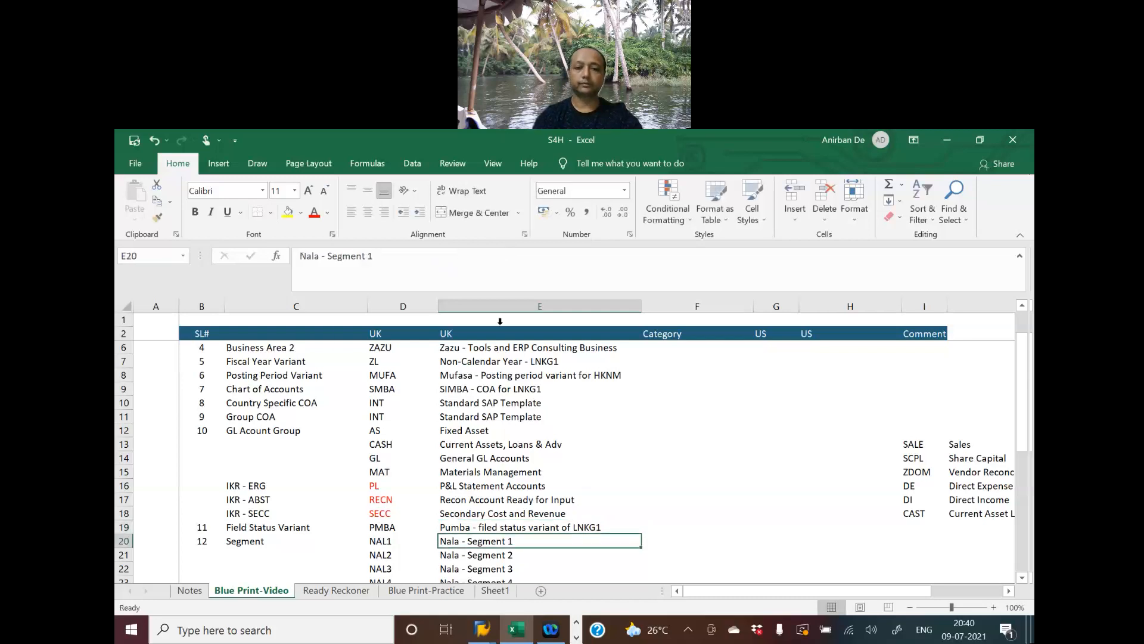
left_click(474, 525)
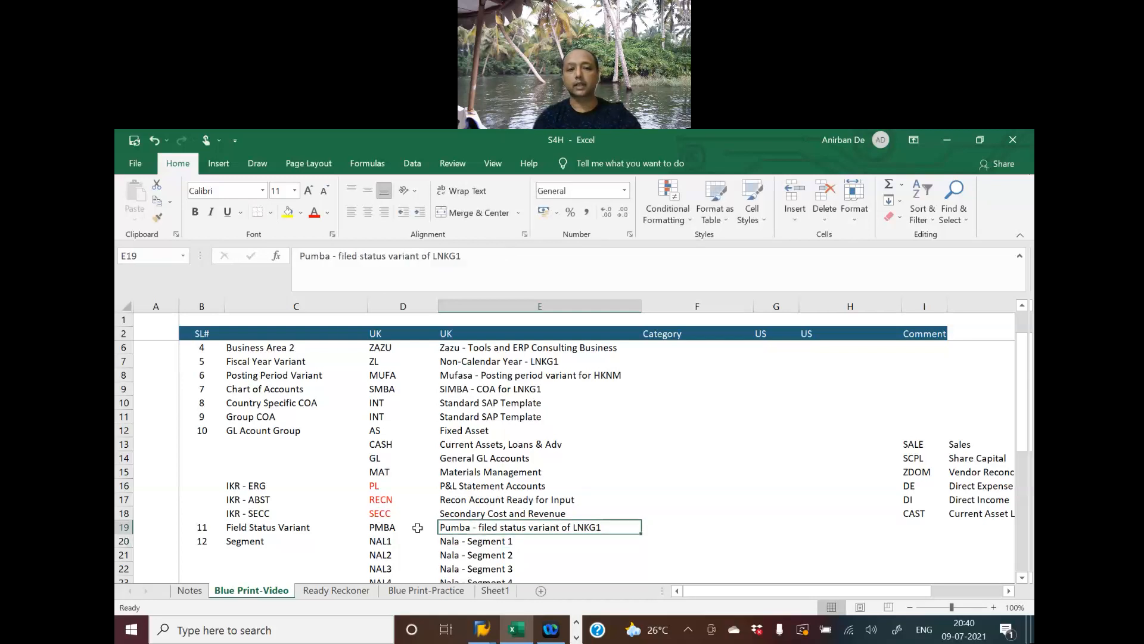
Copy the code PMBA from cell D19, switch to SAP and replace the copied variant's key 0001 with it
left_click(387, 527)
key("alt+Tab")
key("alt+Tab")
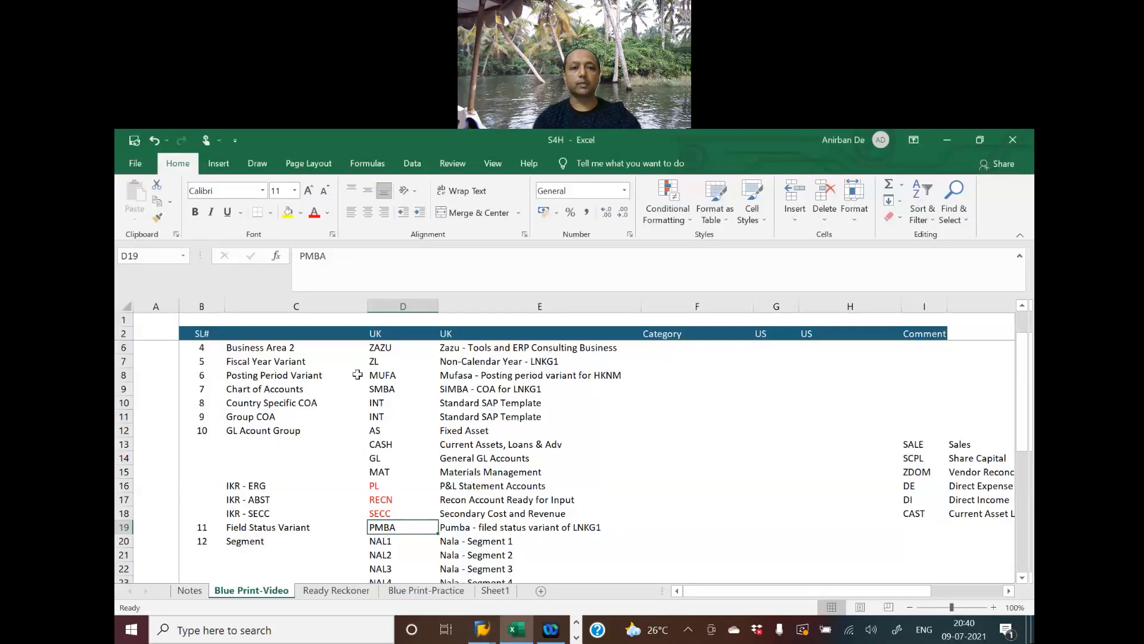
left_click_drag(328, 257, 241, 261)
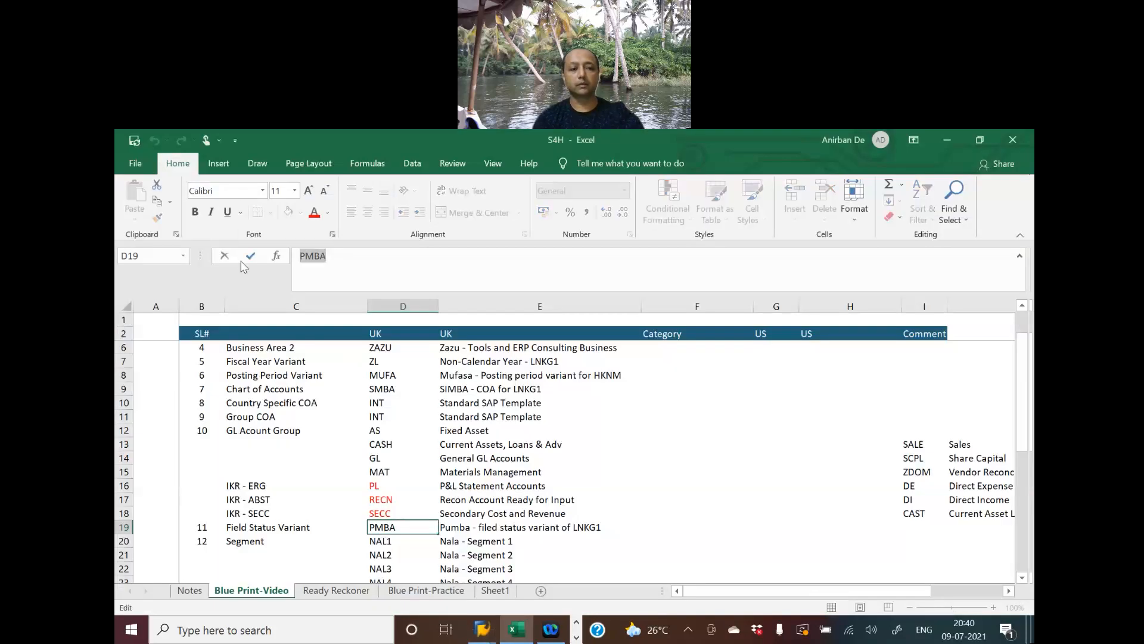
key("alt+Tab")
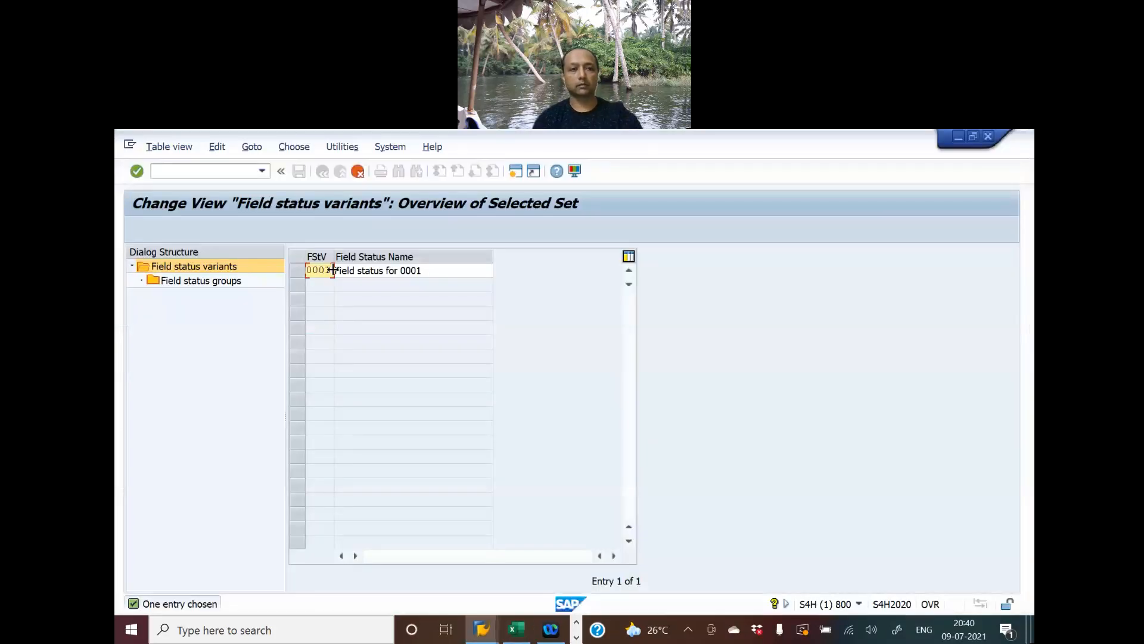
left_click_drag(324, 270, 302, 279)
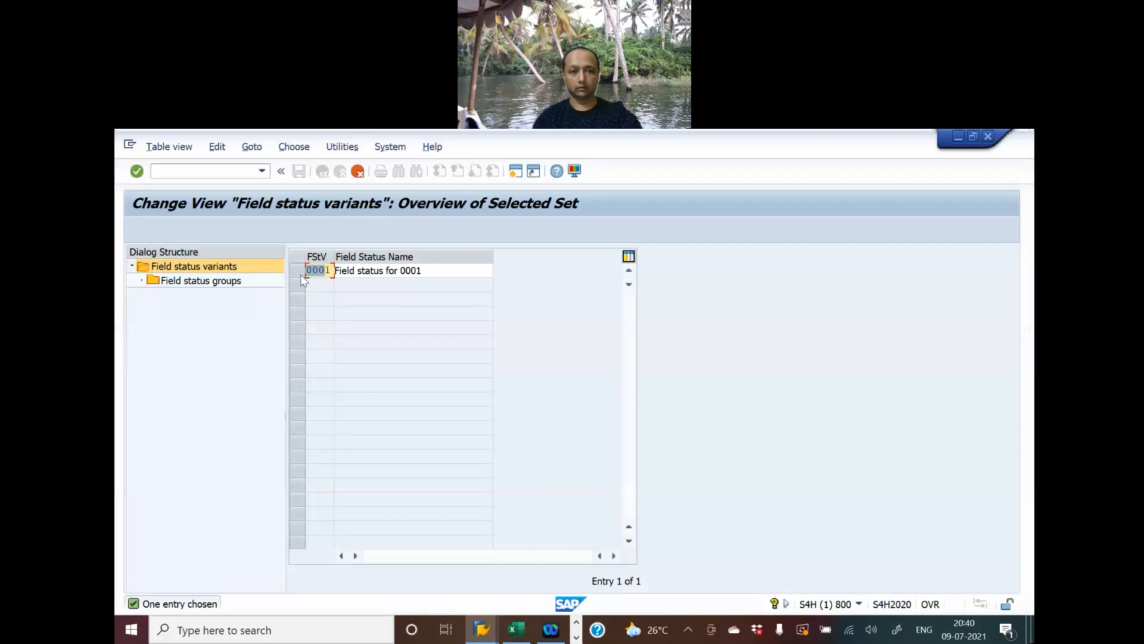
key("Delete")
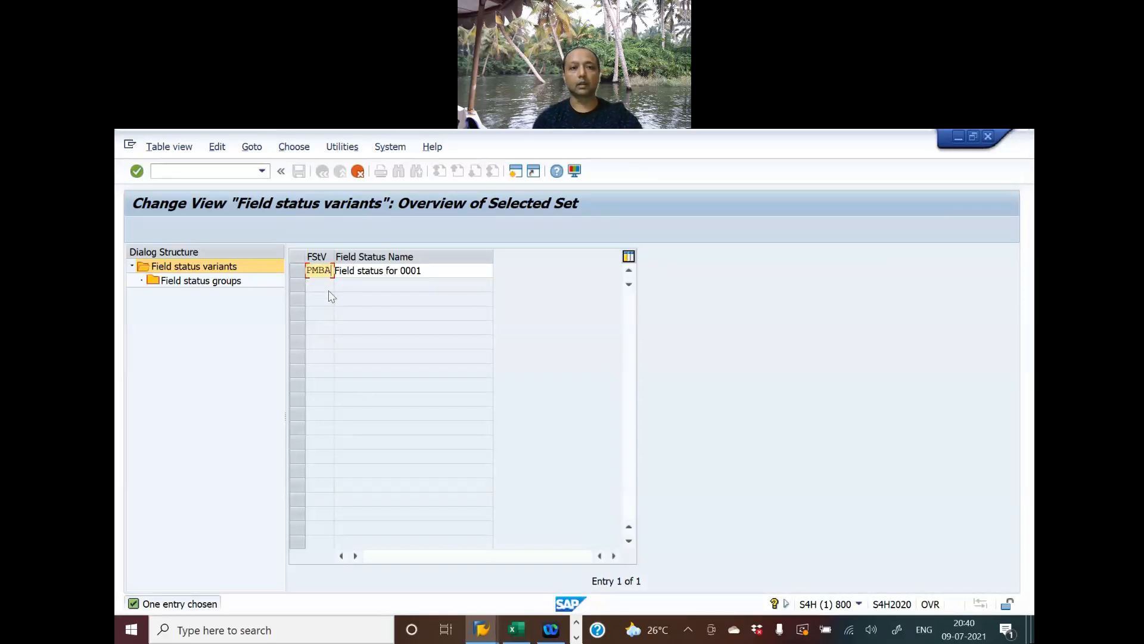
Try to reuse the Pumba description from the Excel blueprint as the SAP field status name, removing its "Pumba -" prefix
key("alt+Tab")
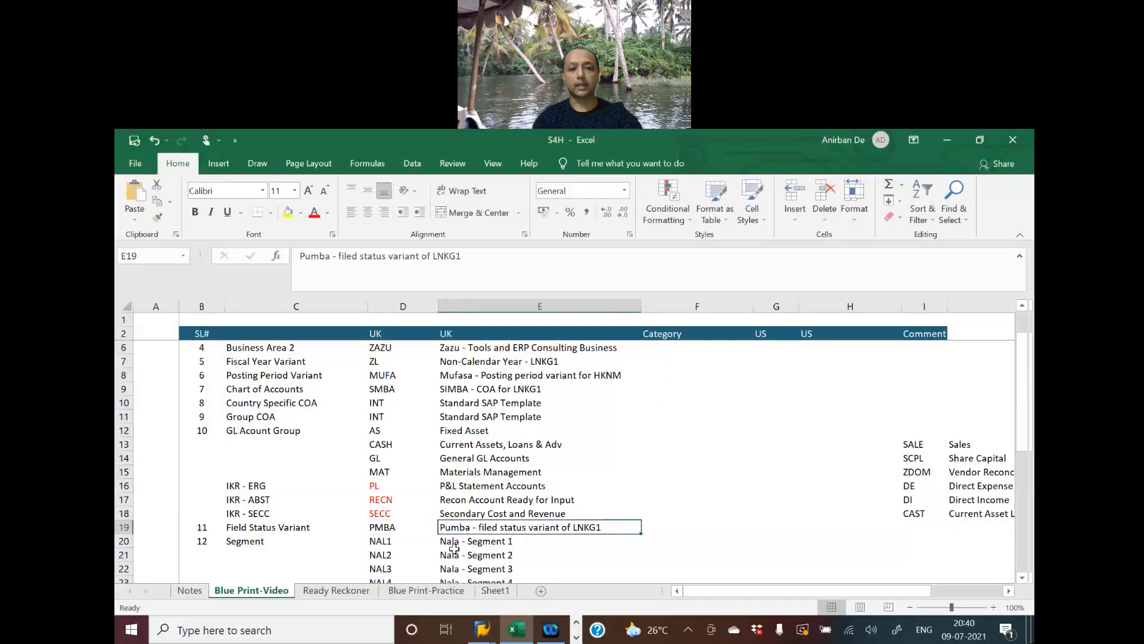
left_click_drag(298, 256, 576, 253)
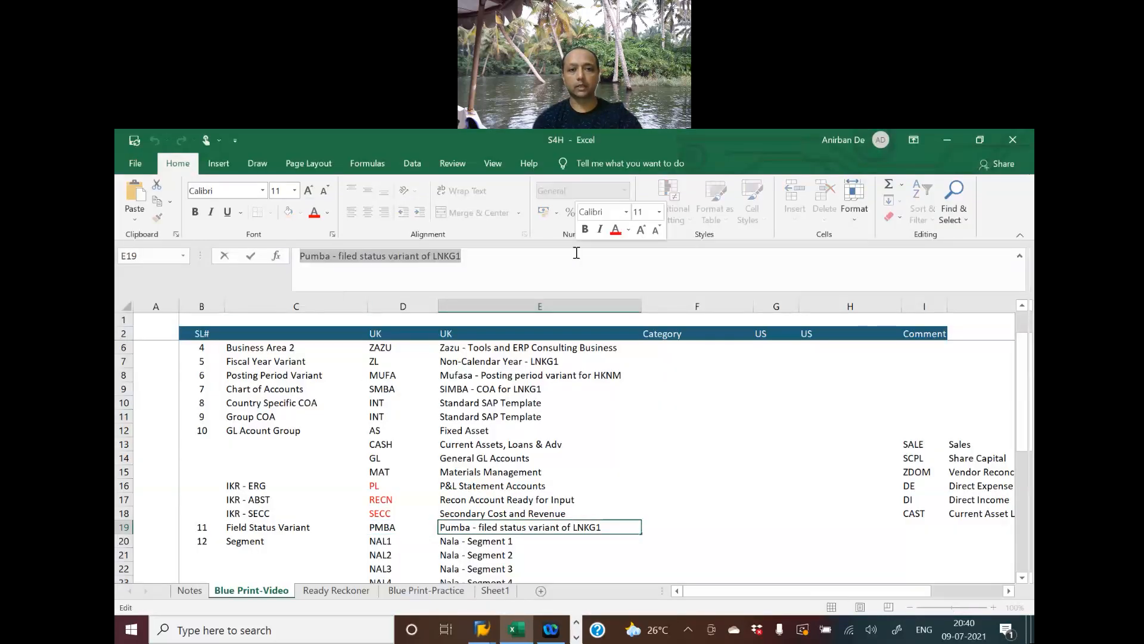
key("ctrl+c")
key("alt+Tab")
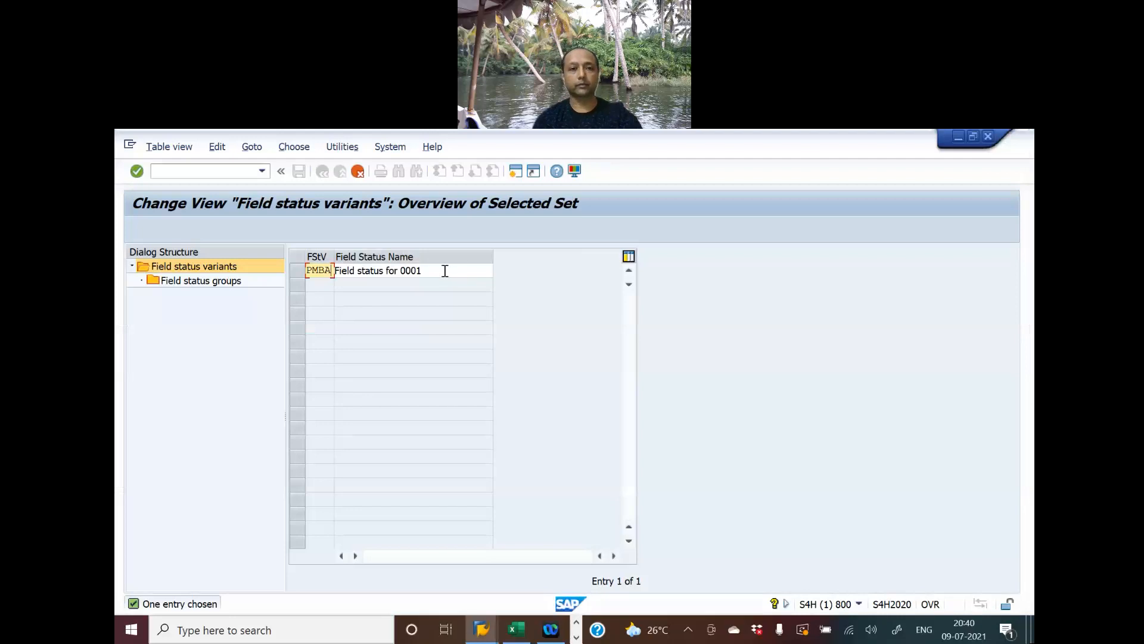
left_click_drag(445, 271, 256, 274)
key("ctrl+v")
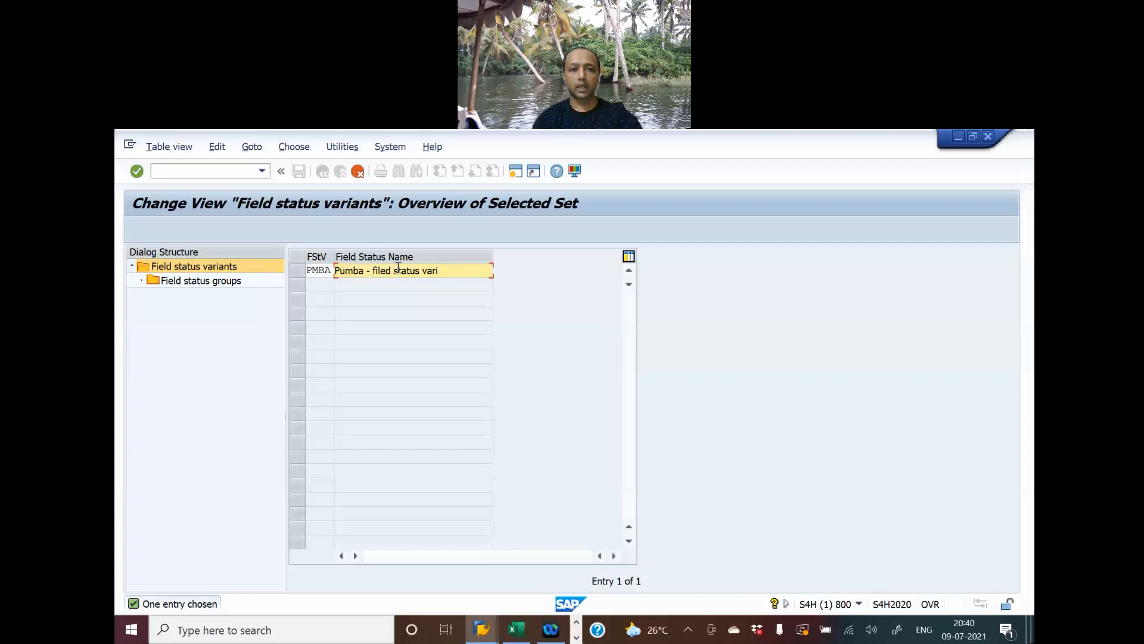
key("BackSpace")
key("BackSpace")
key("BackSpace")
key("BackSpace")
key("BackSpace")
key("BackSpace")
key("BackSpace")
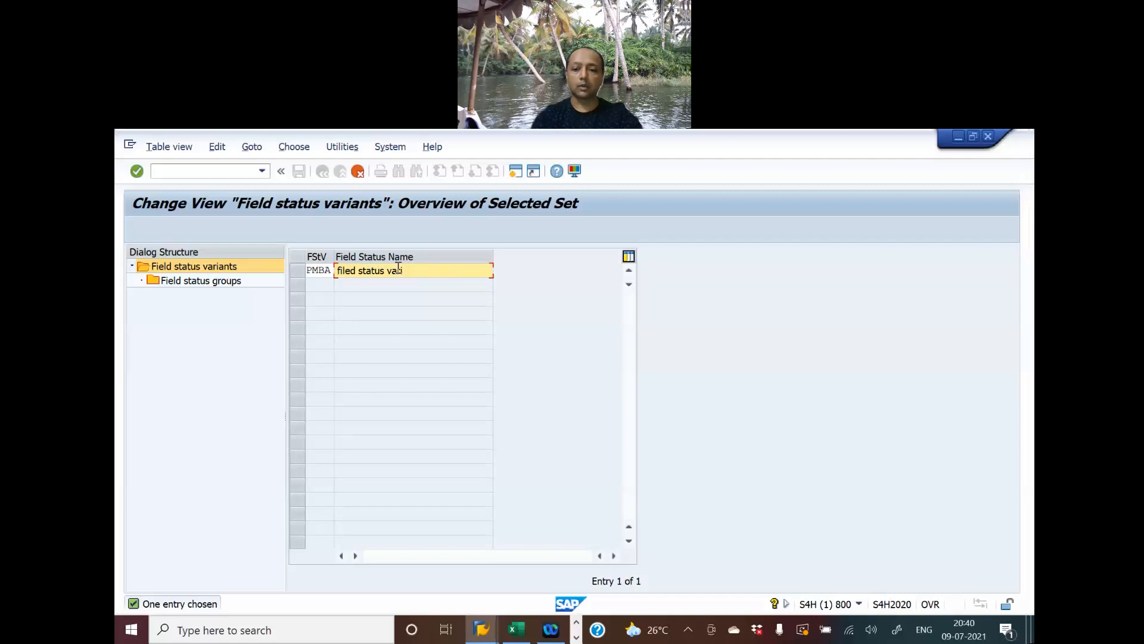
Clear the field status name of variant PMBA and enter "Fld Sts Vrnt of LNKG1" instead
key("shift+Right")
key("shift+Right")
key("shift+Right")
key("shift+Right")
key("shift+Right")
key("shift+Right")
key("shift+Right")
key("shift+Right")
key("shift+Right")
key("shift+Right")
key("shift+Right")
key("shift+Right")
key("shift+Right")
key("shift+Right")
key("shift+Right")
key("shift+Right")
key("shift+Right")
key("shift+Right")
key("shift+Right")
key("shift+Right")
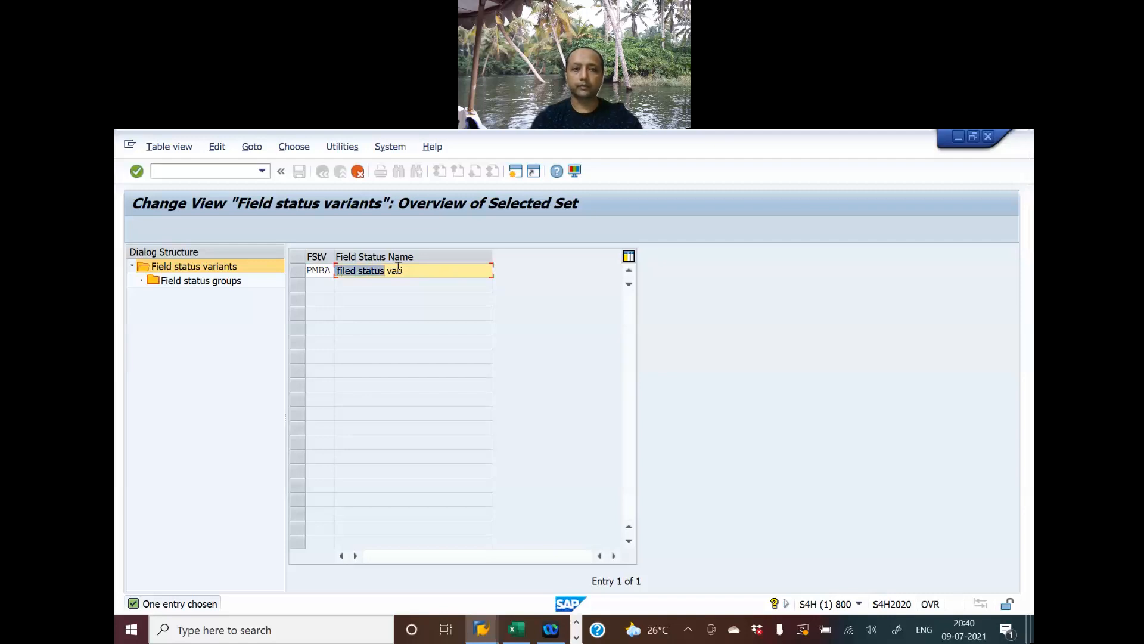
key("Delete")
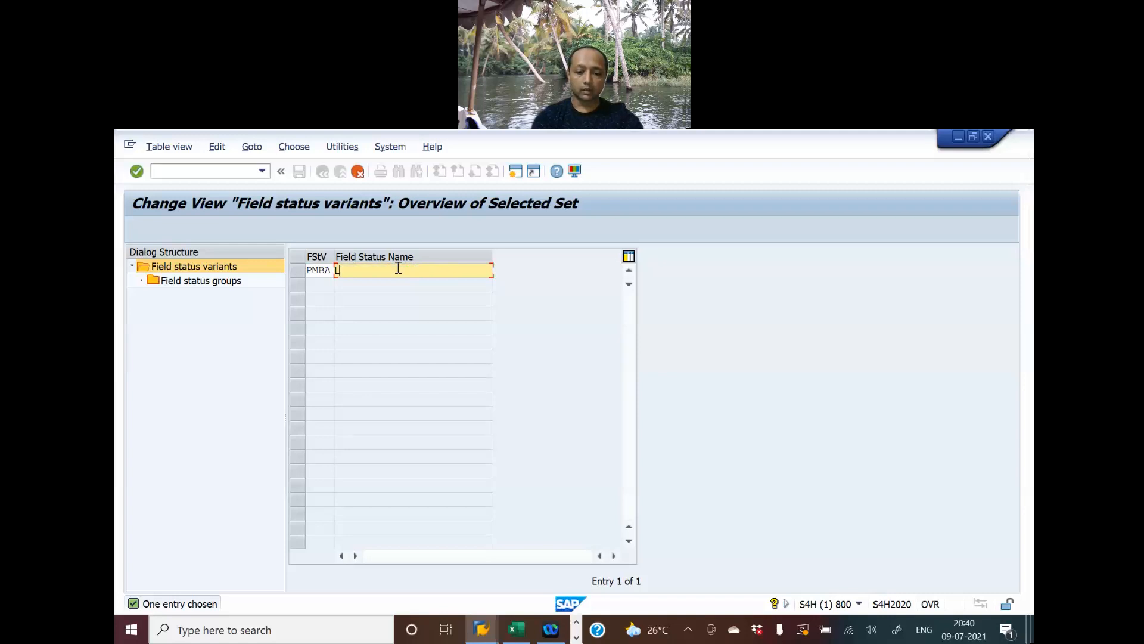
type("F")
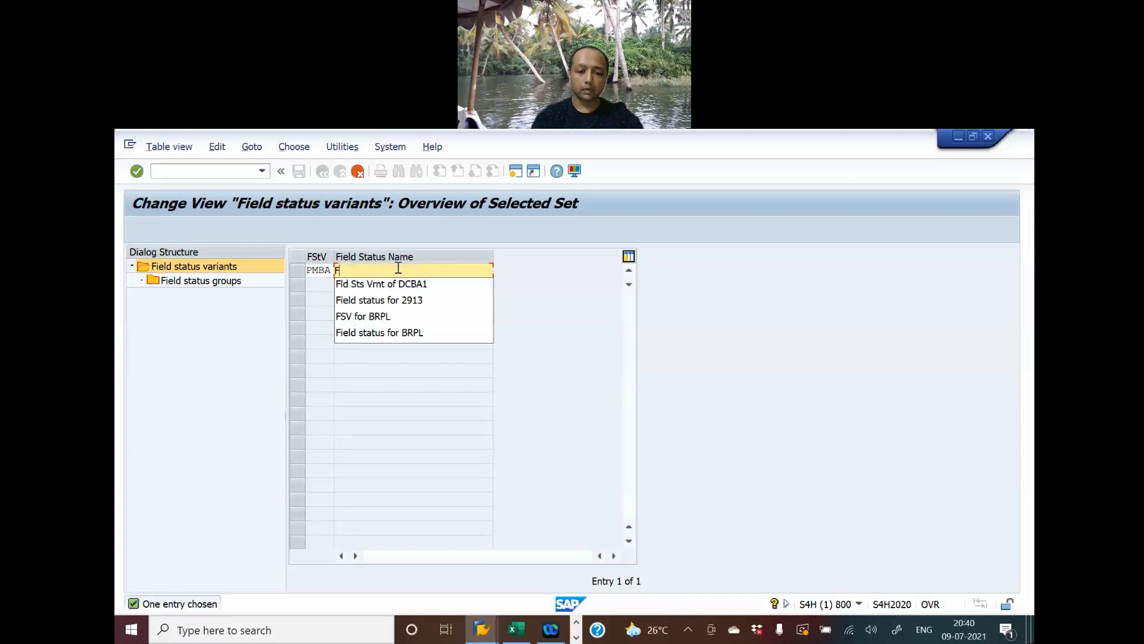
type("ld Sts ")
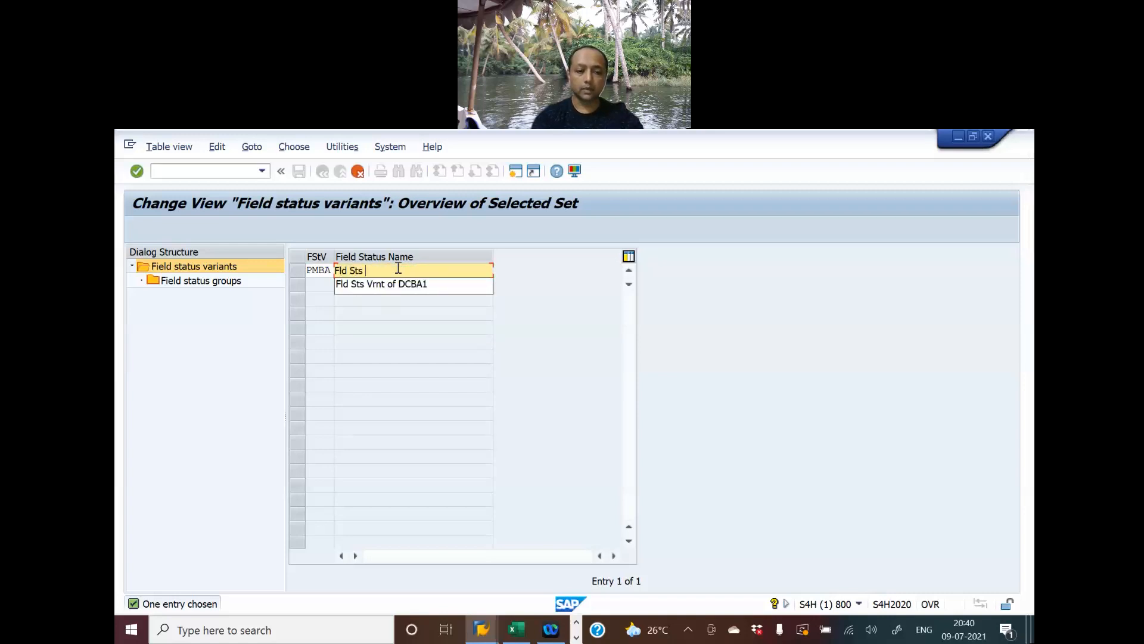
type("Vrn")
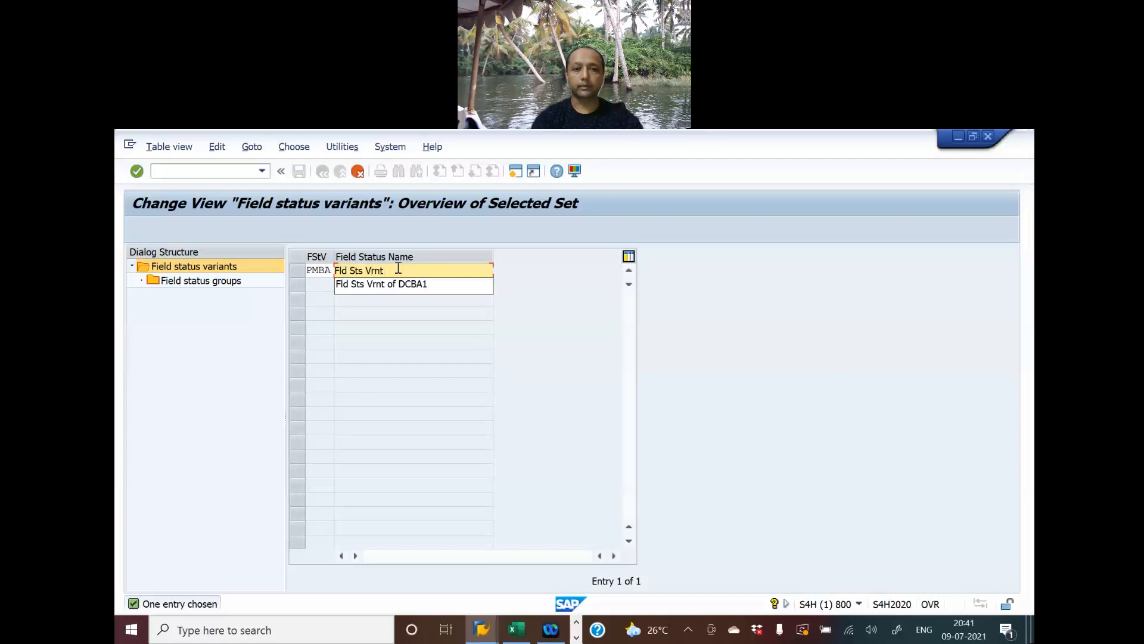
type("t ")
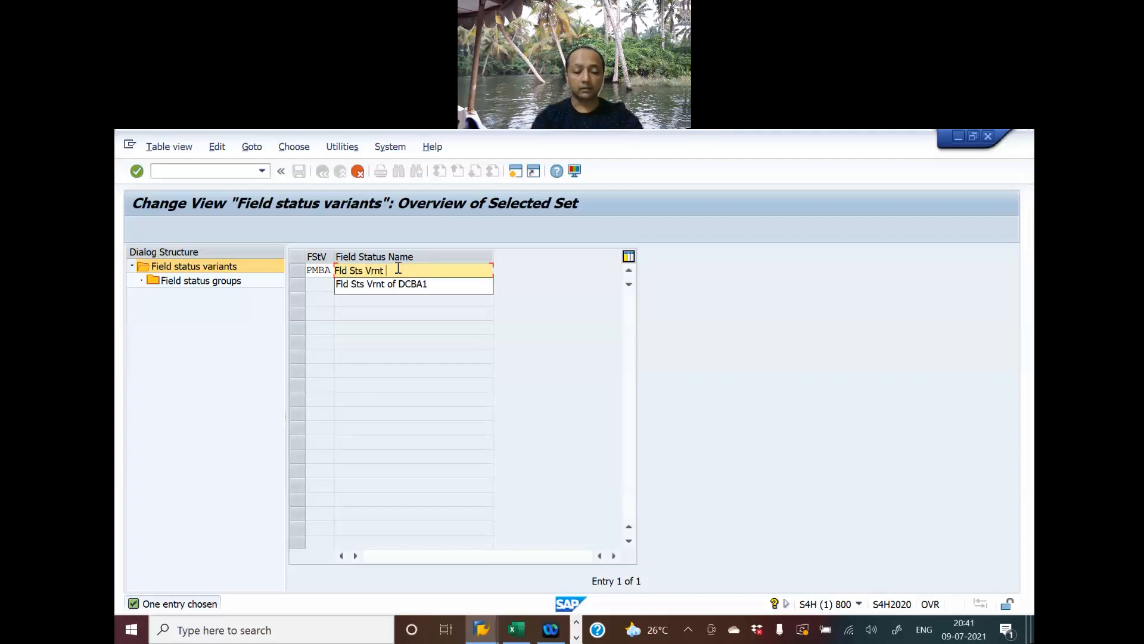
type("of L N")
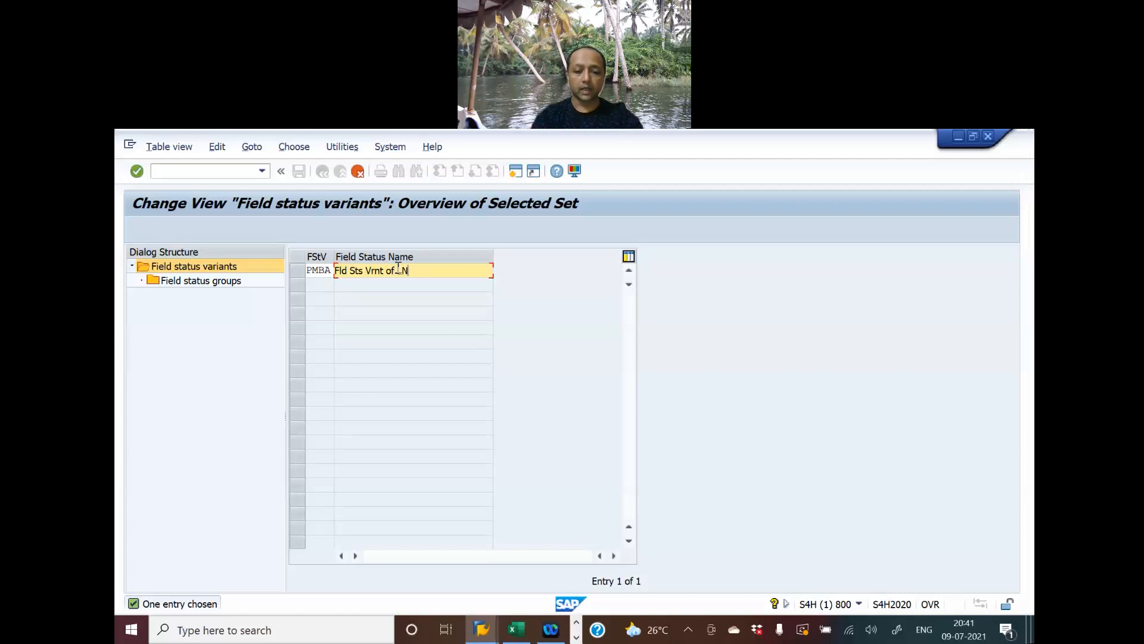
type("KG1")
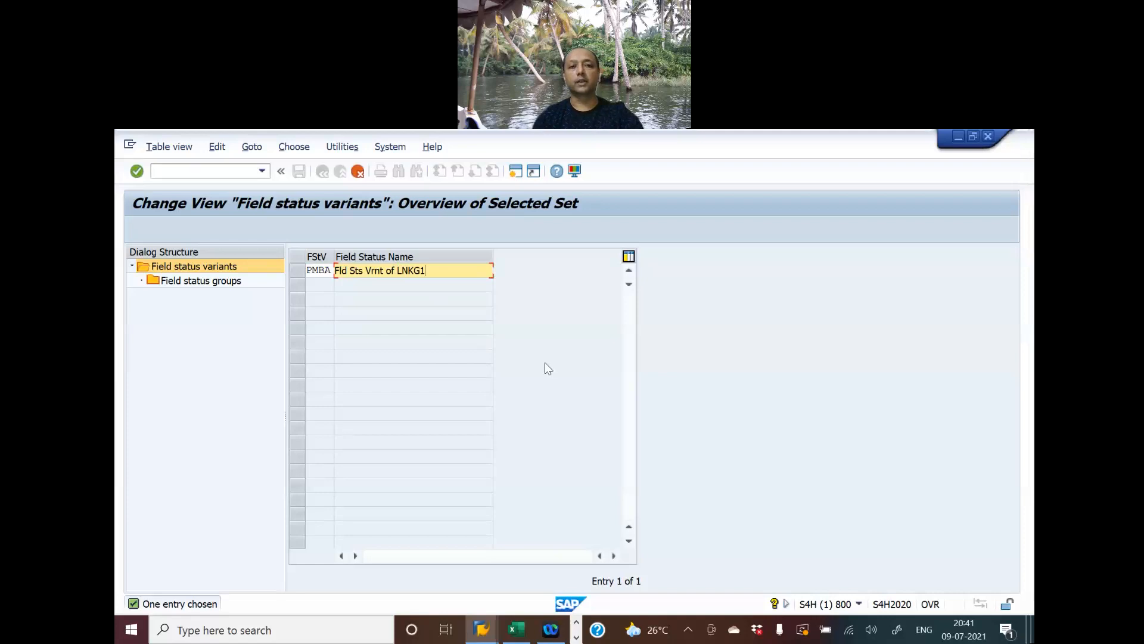
Confirm the copy of variant 0001 to PMBA, including all dependent entries
key("Return")
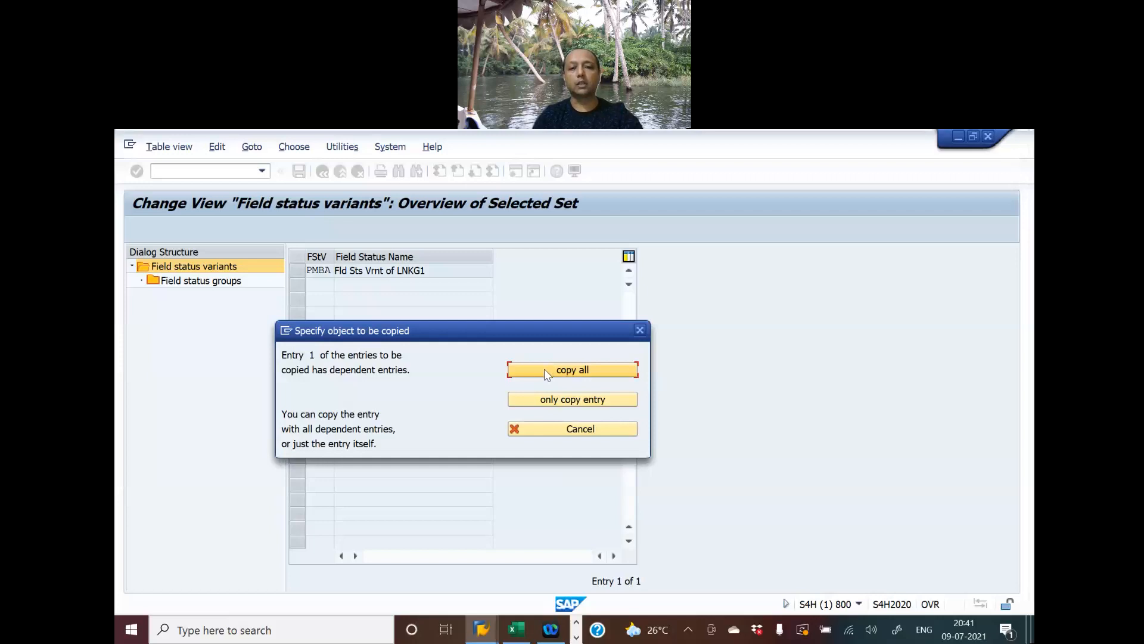
left_click(545, 370)
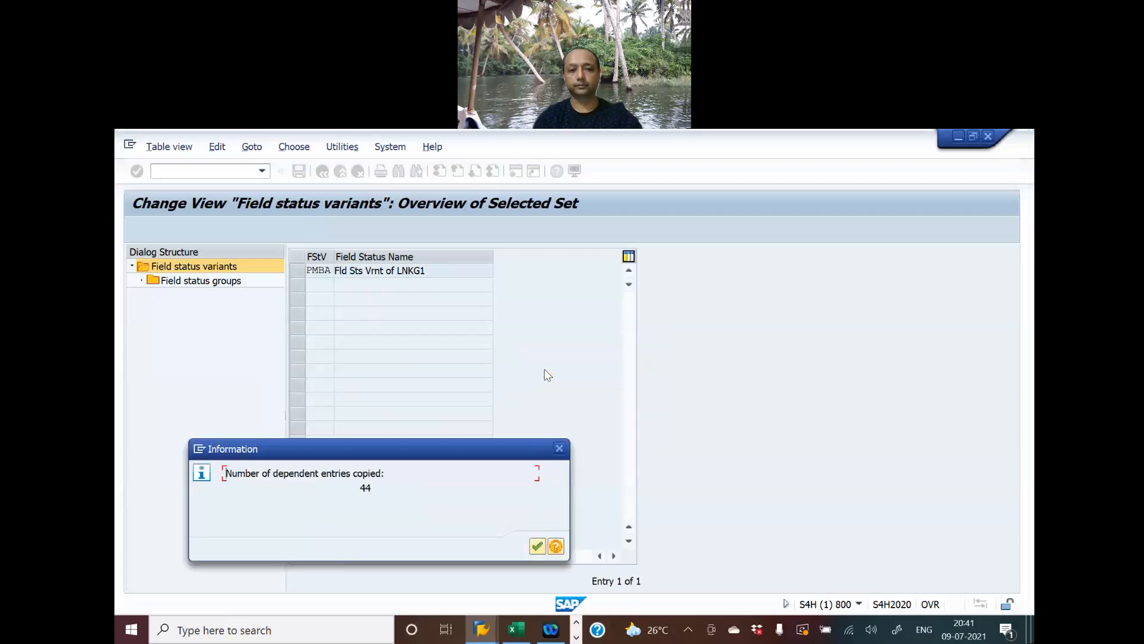
left_click(535, 547)
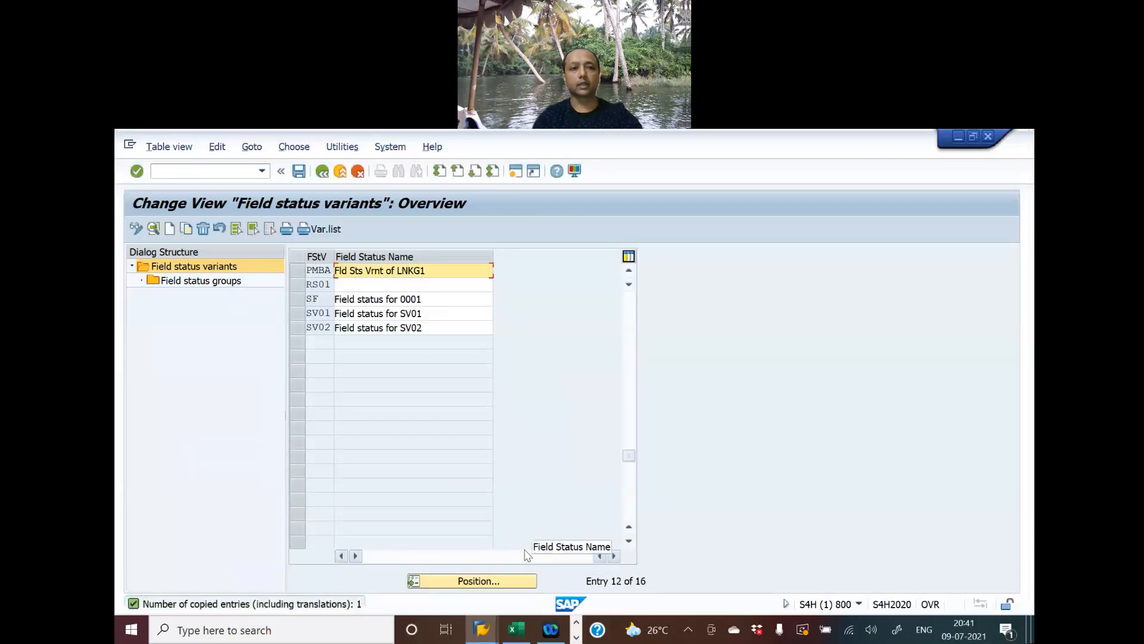
Open variant PMBA's field status groups and examine the General data settings of revenue accounts group G029, leaving Assignment number as optional entry
left_click(295, 273)
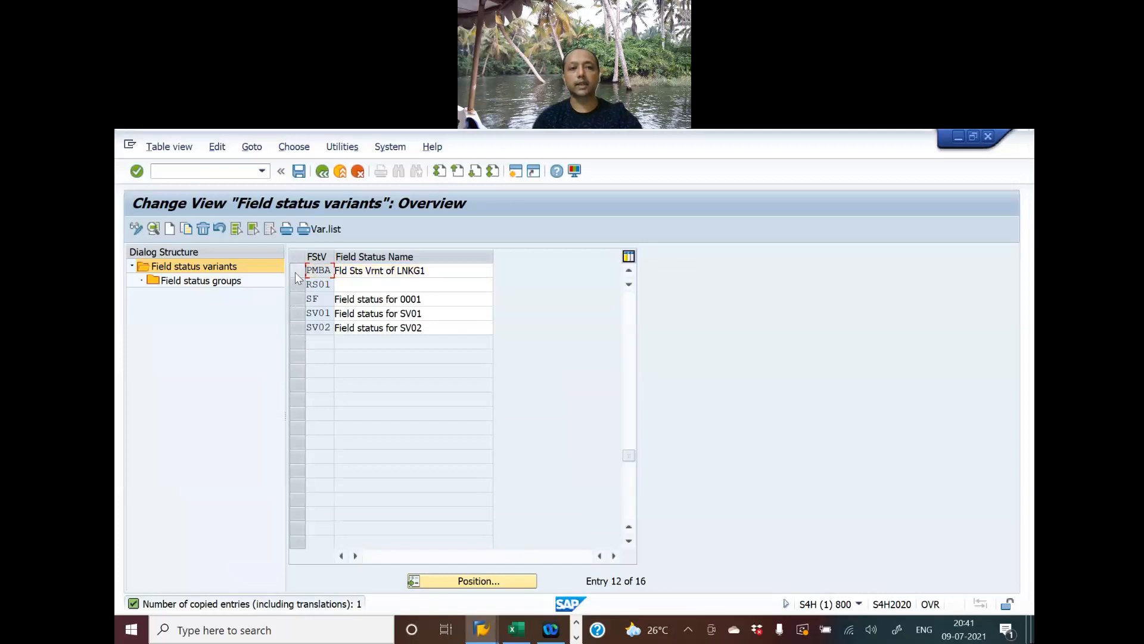
double_click(200, 281)
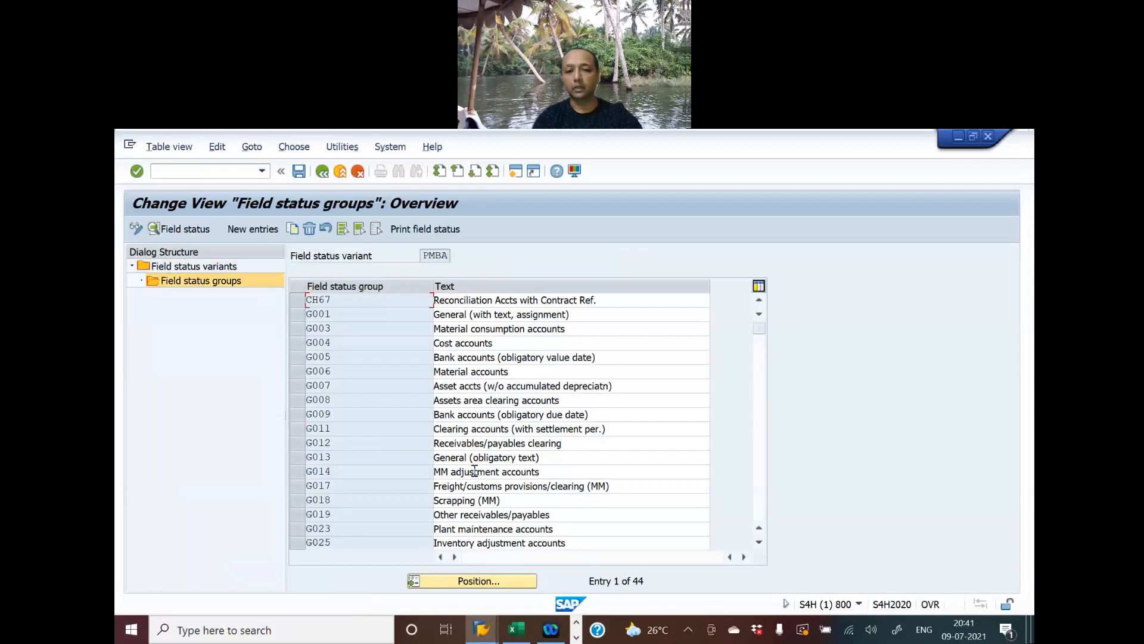
scroll(475, 472, "down", 2)
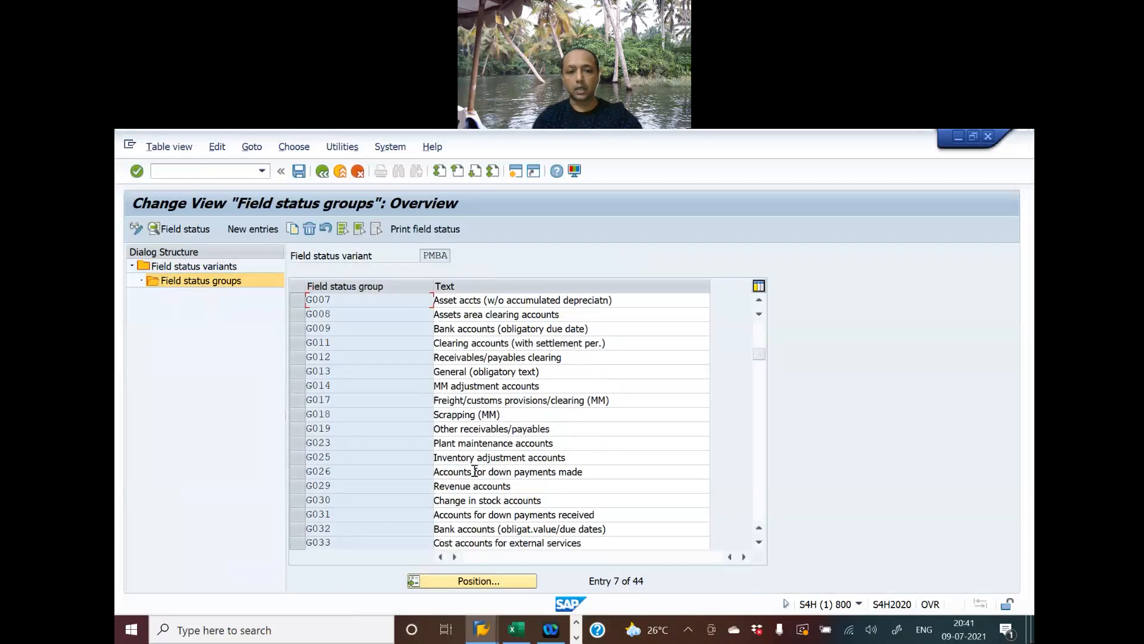
left_click(299, 491)
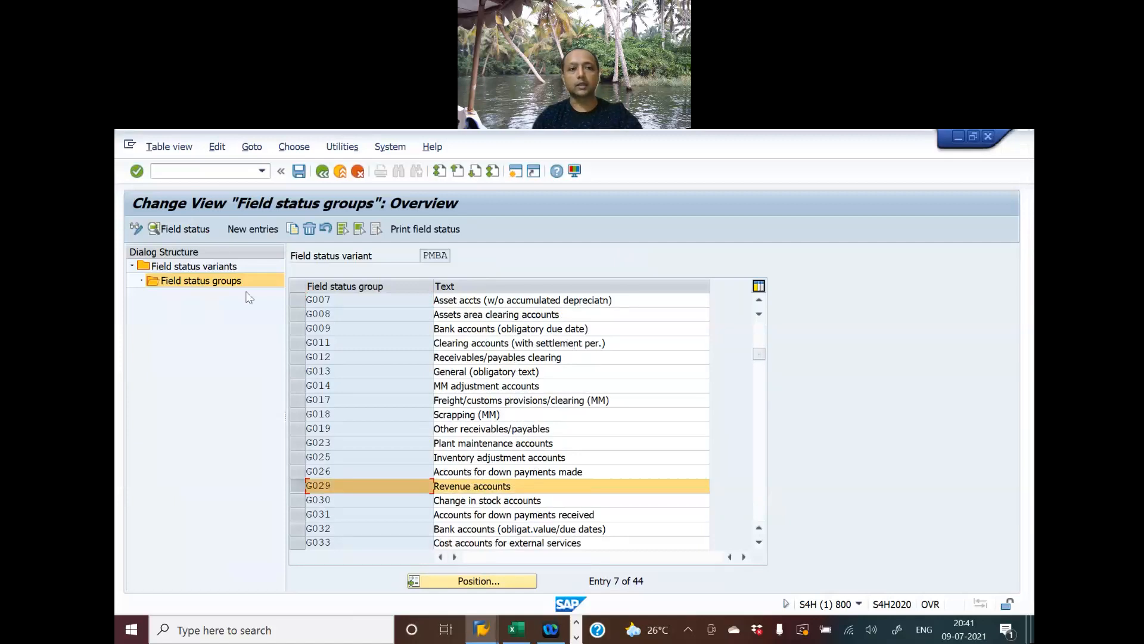
left_click(179, 230)
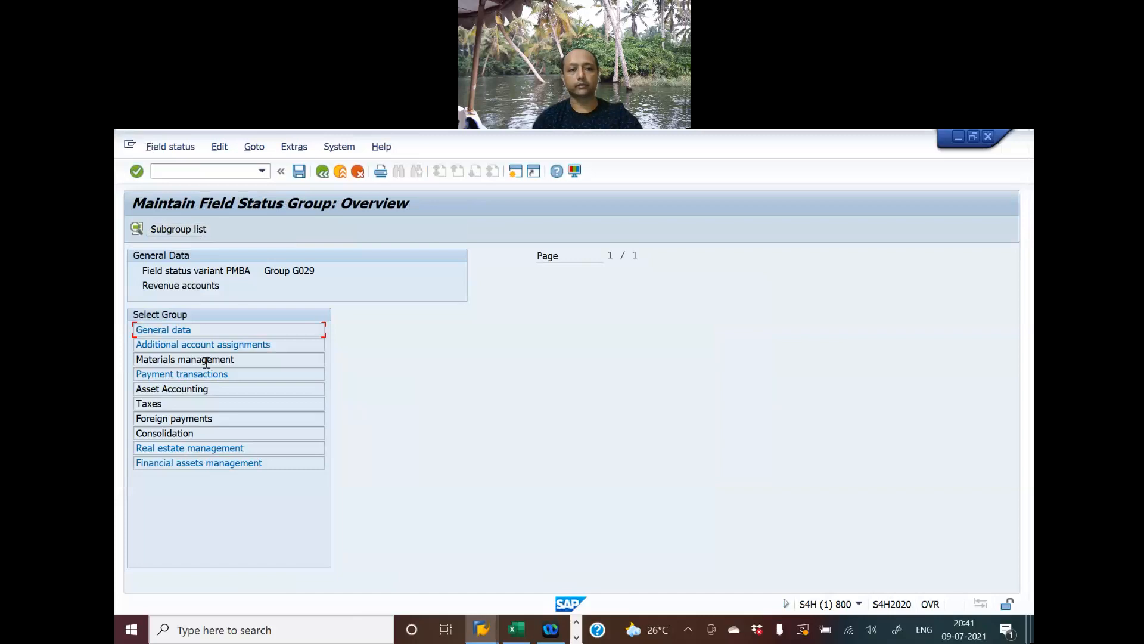
double_click(144, 331)
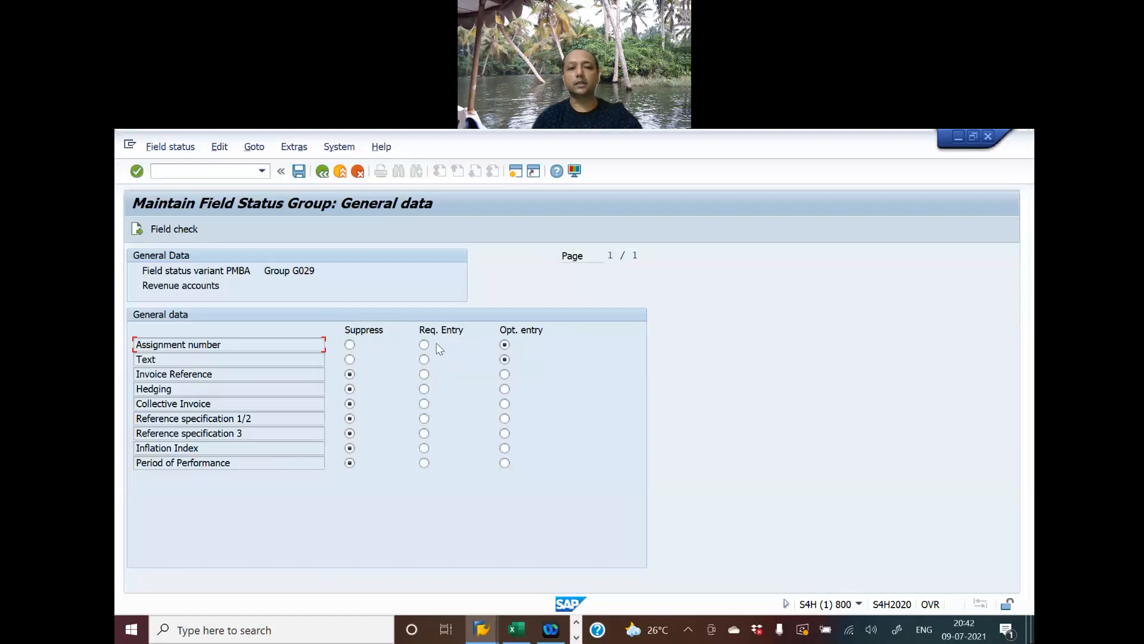
left_click(504, 345)
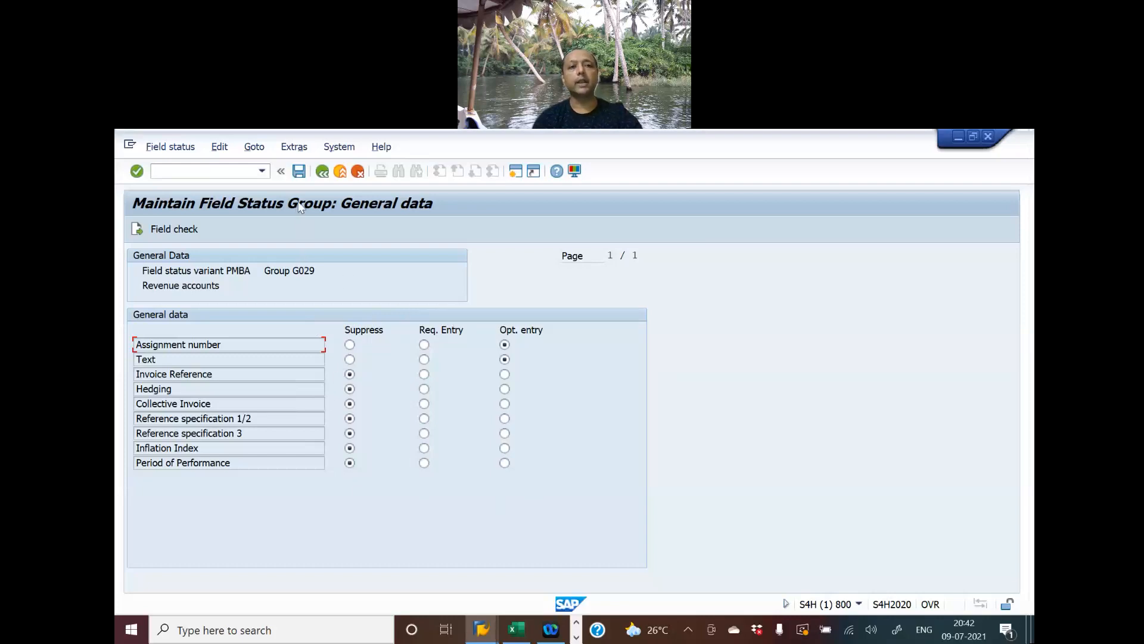
Save field status variant PMBA in a new customizing request described as "Field Status Variant - LNKG1"
left_click(298, 173)
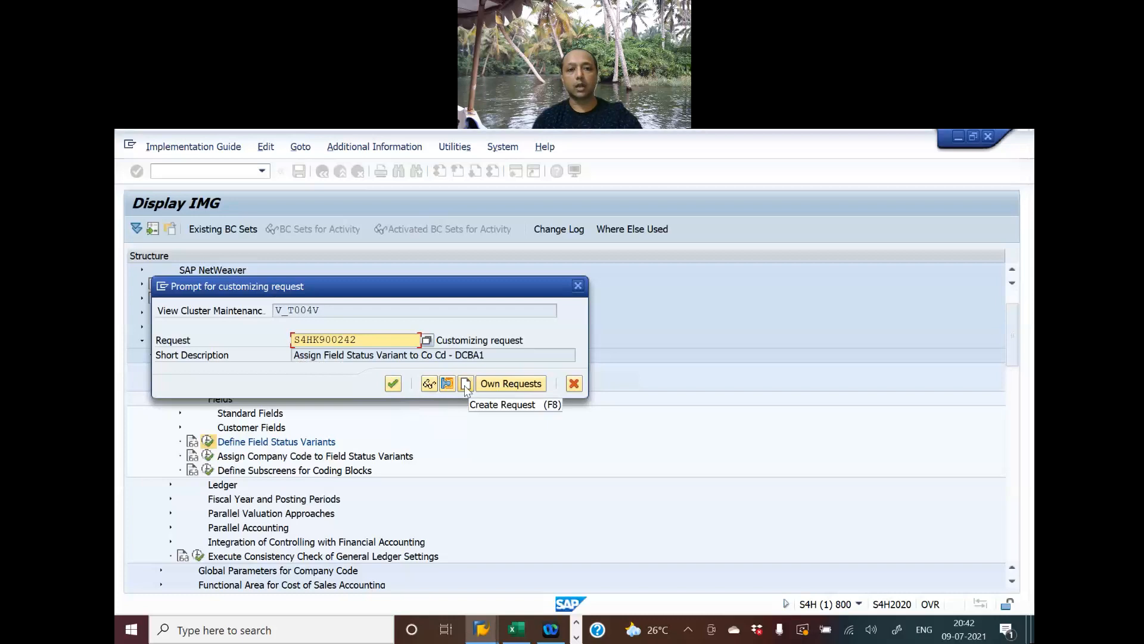
left_click(465, 384)
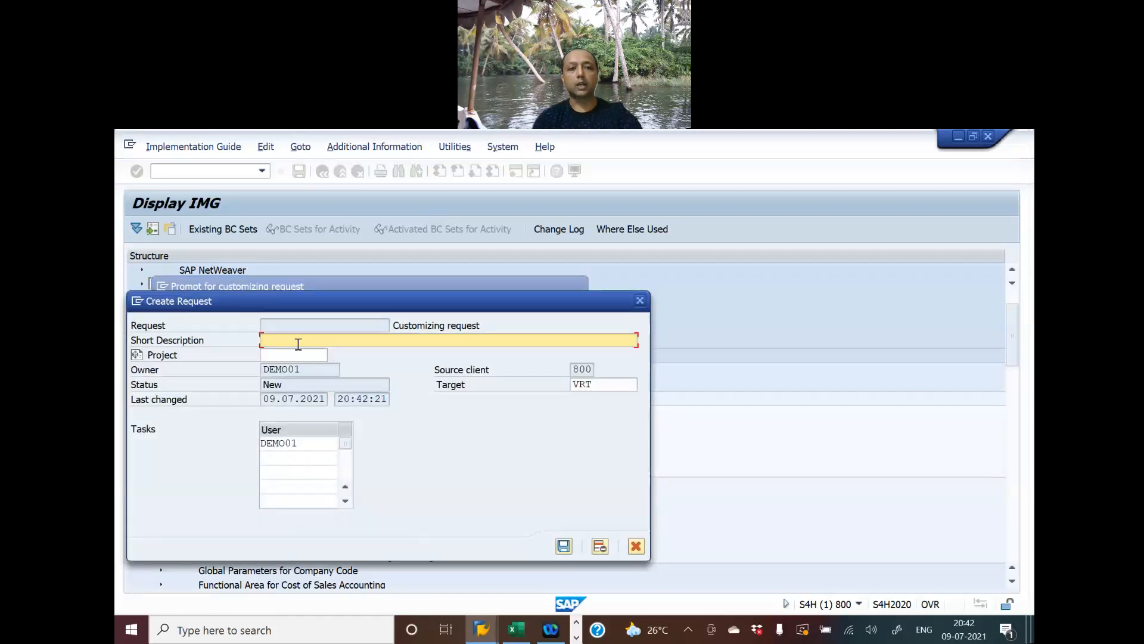
type("C")
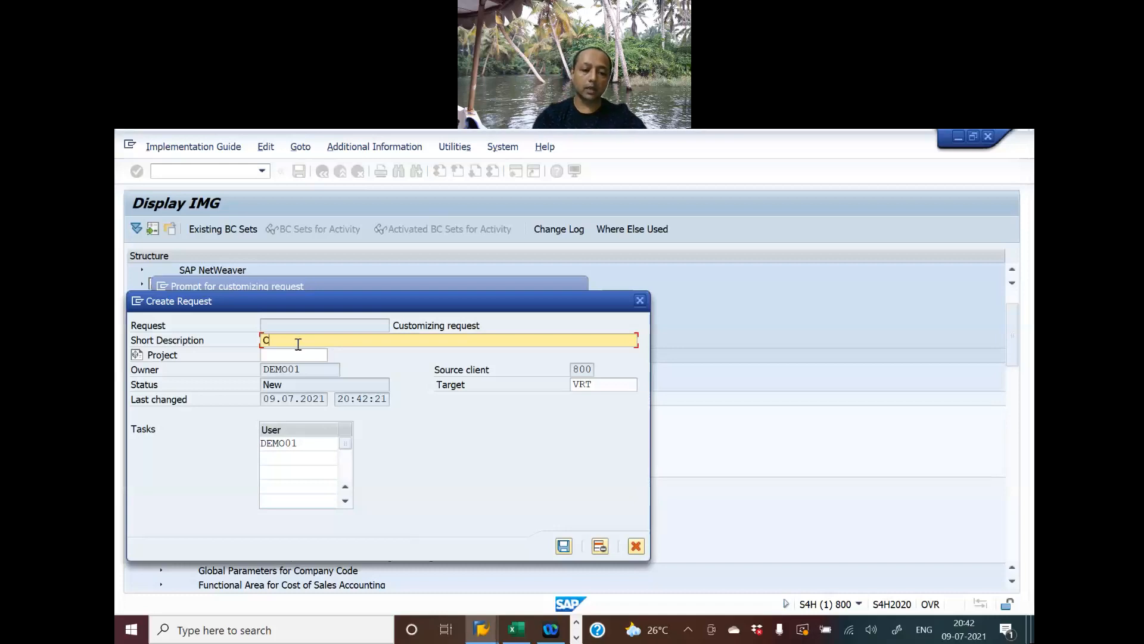
key("BackSpace")
type("Field Status ")
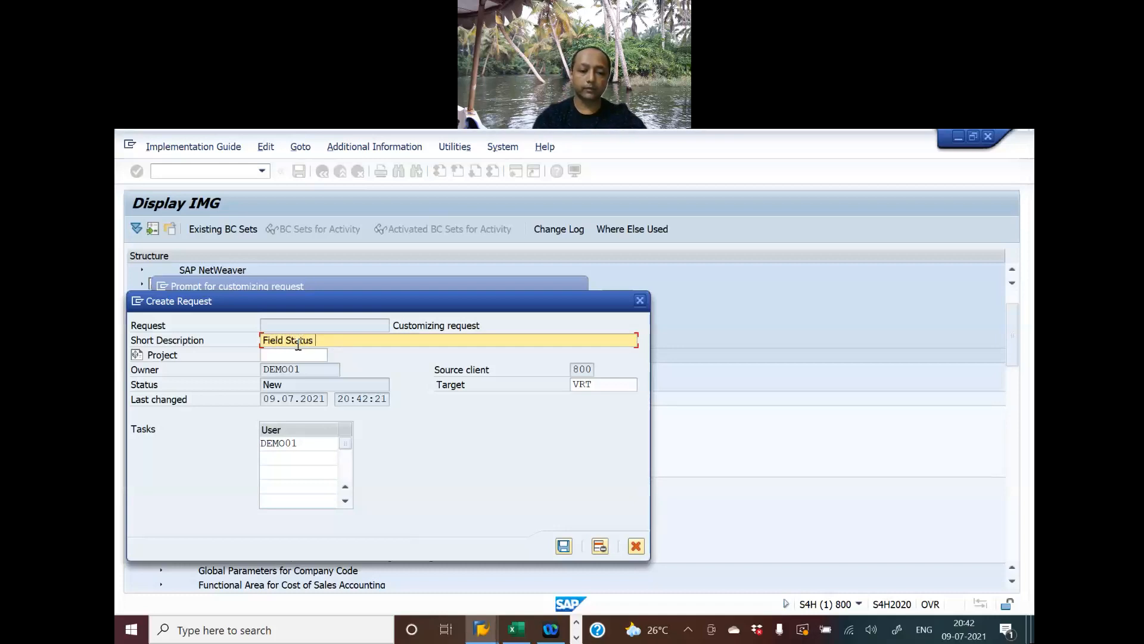
type("Variant - ")
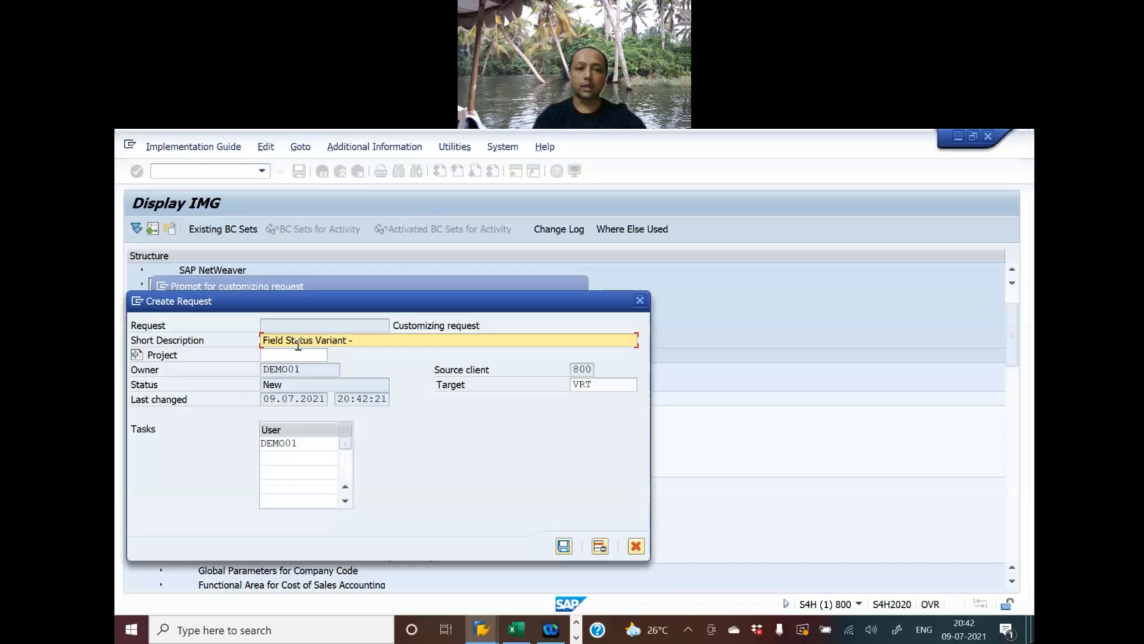
type("LN")
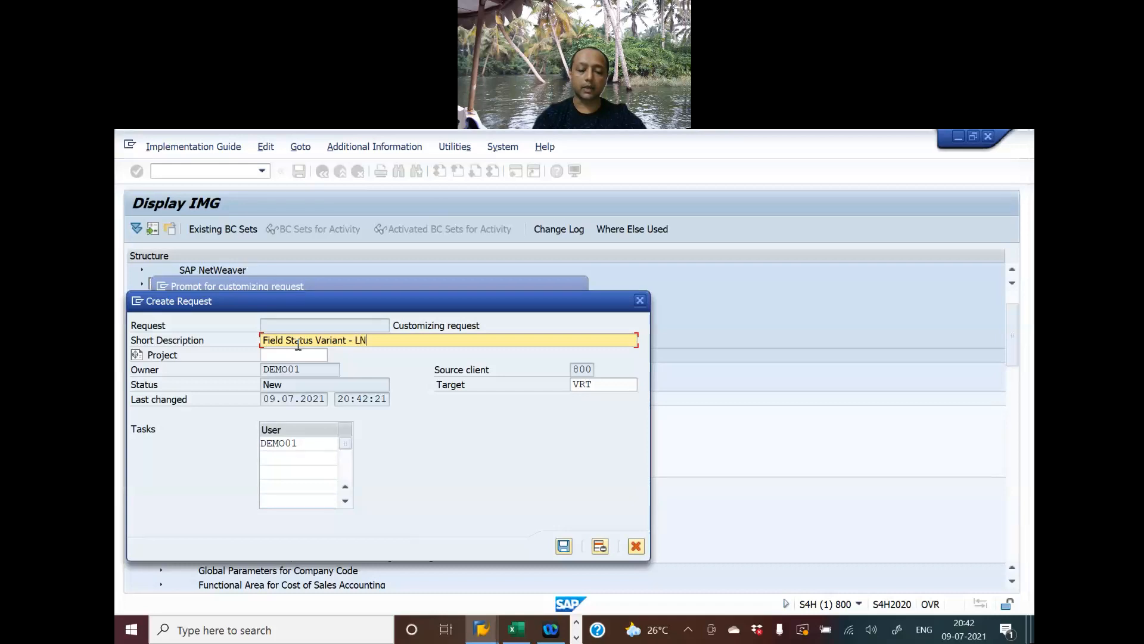
type("KG1")
key("Return")
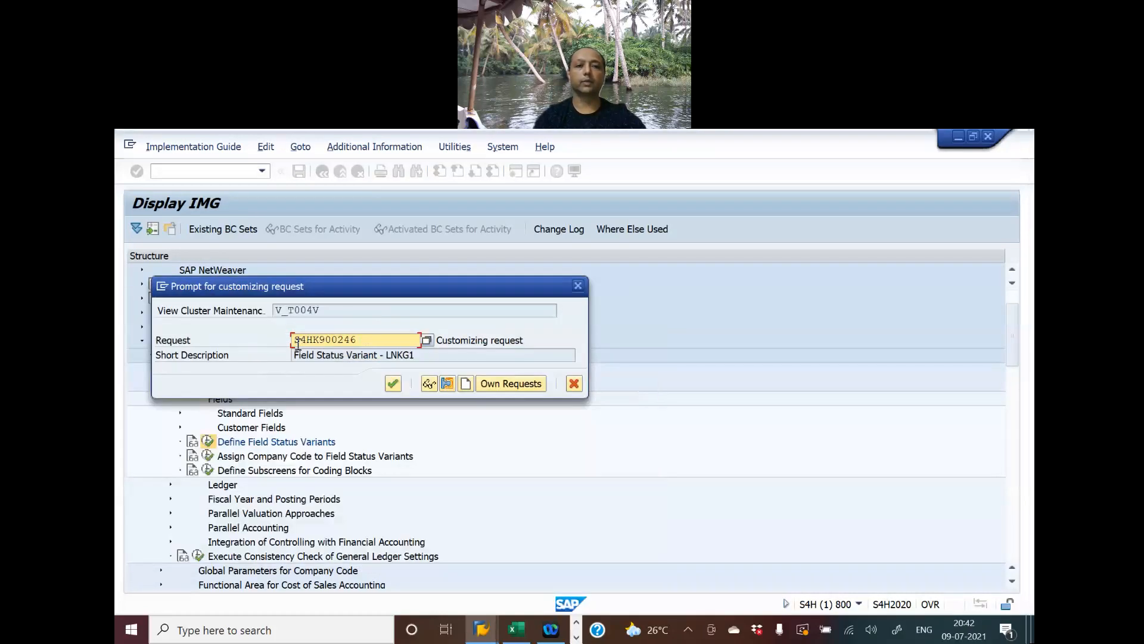
left_click(394, 383)
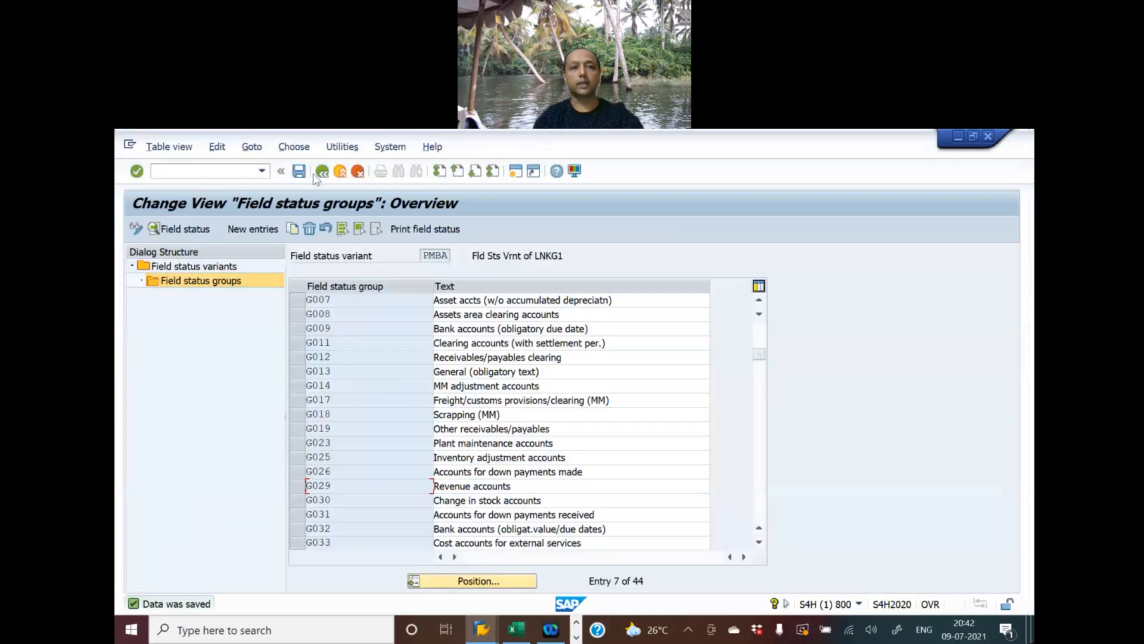
Return to the IMG structure, open Assign Company Code to Field Status Variants and position the list at company code HKNM
left_click(321, 172)
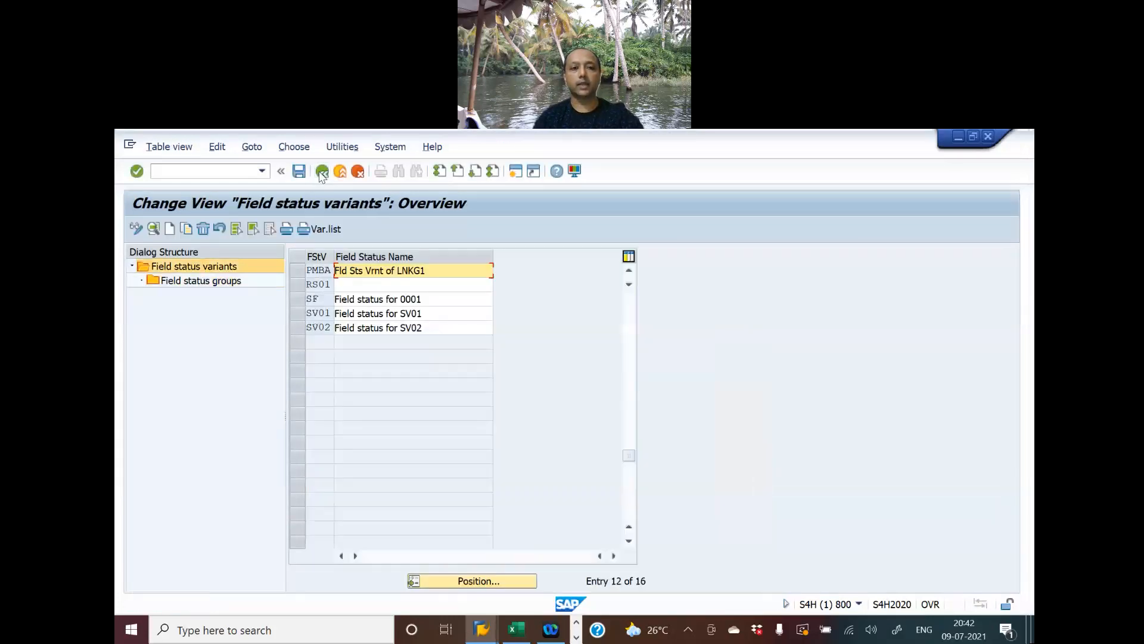
left_click(322, 173)
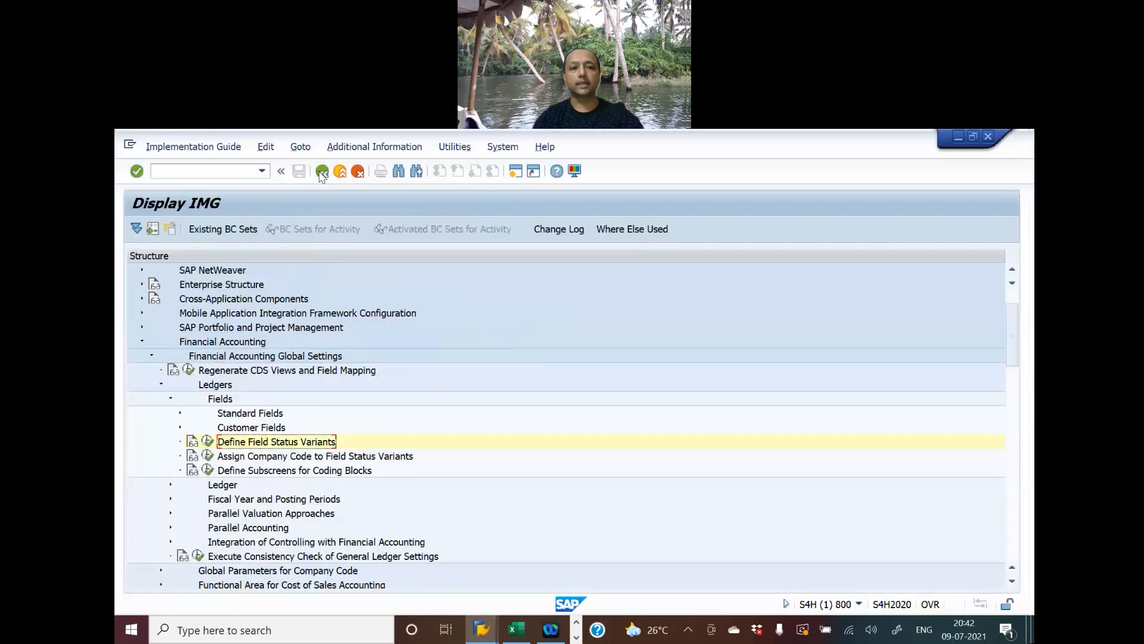
left_click(208, 457)
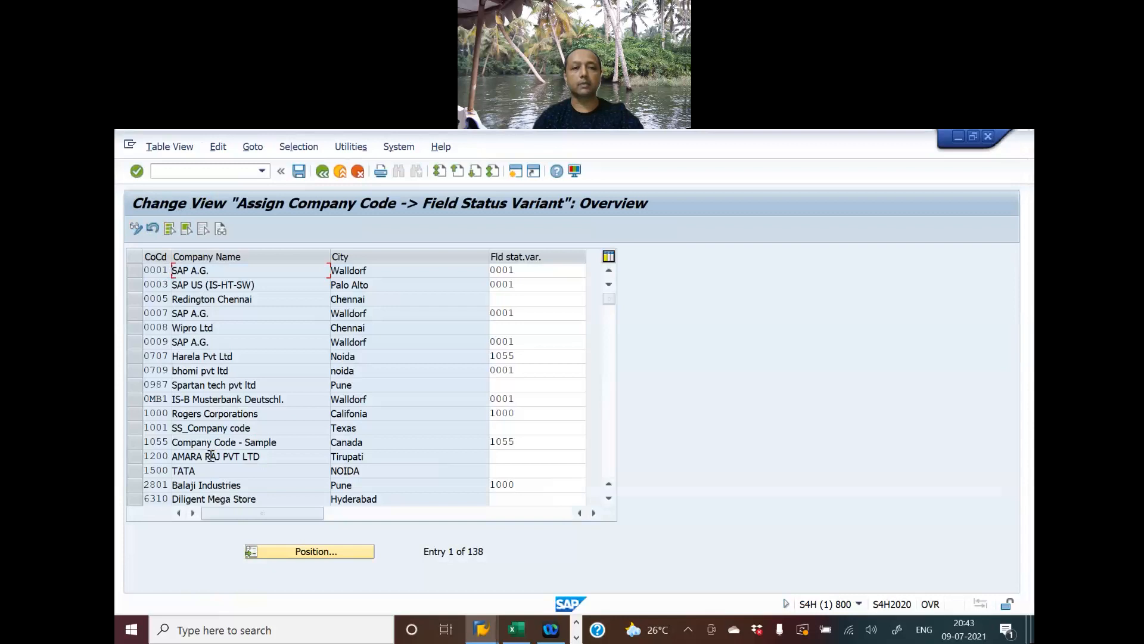
left_click(302, 552)
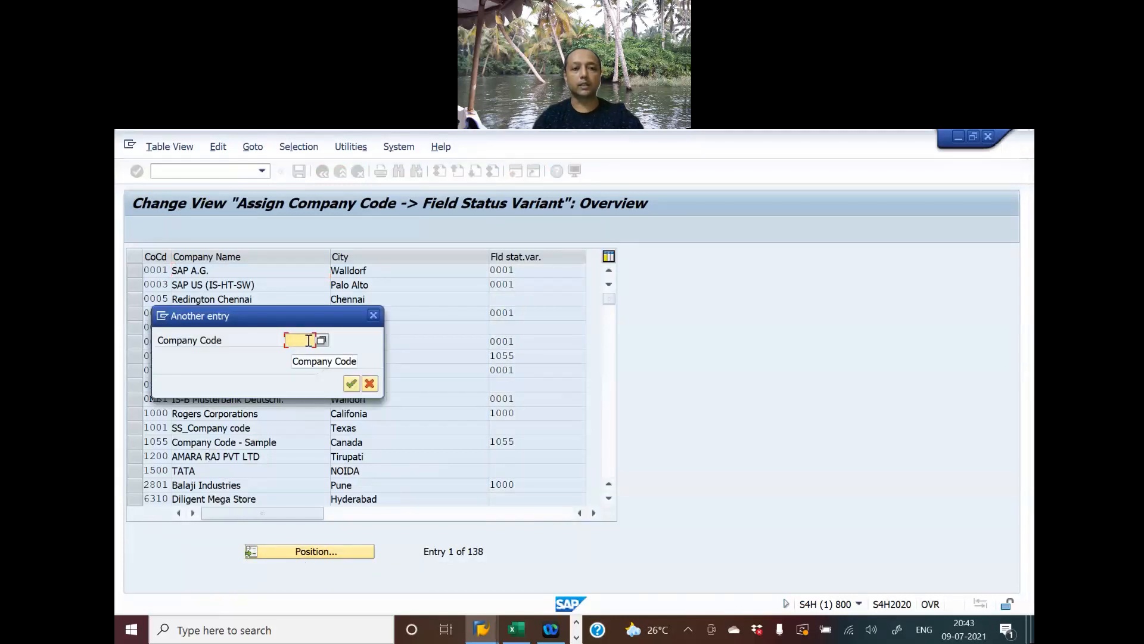
type("hknm")
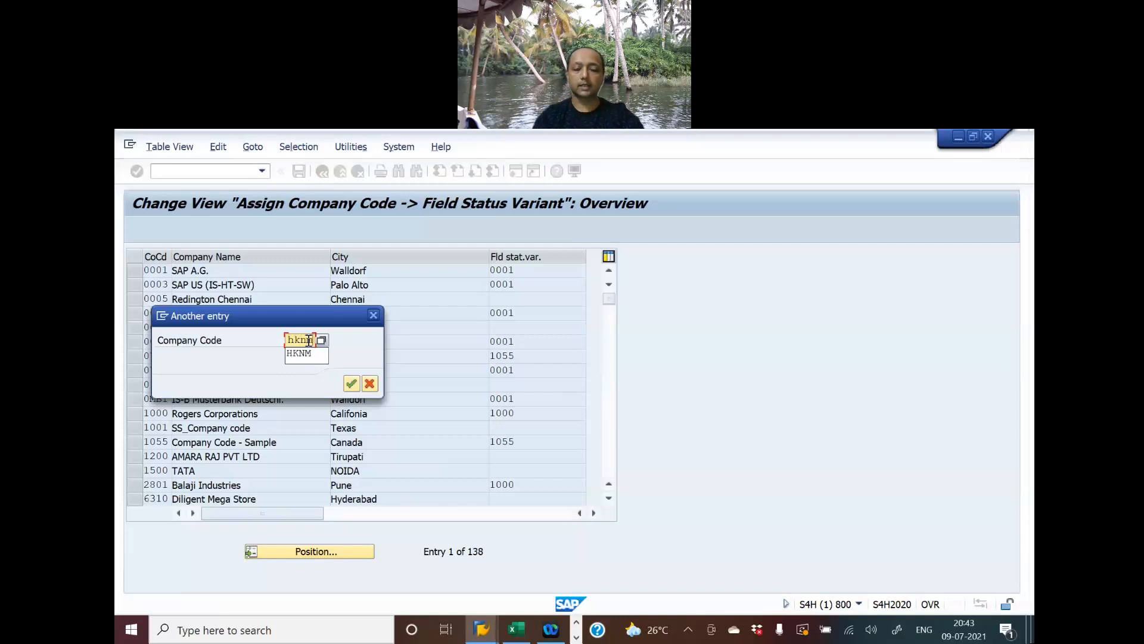
key("Down")
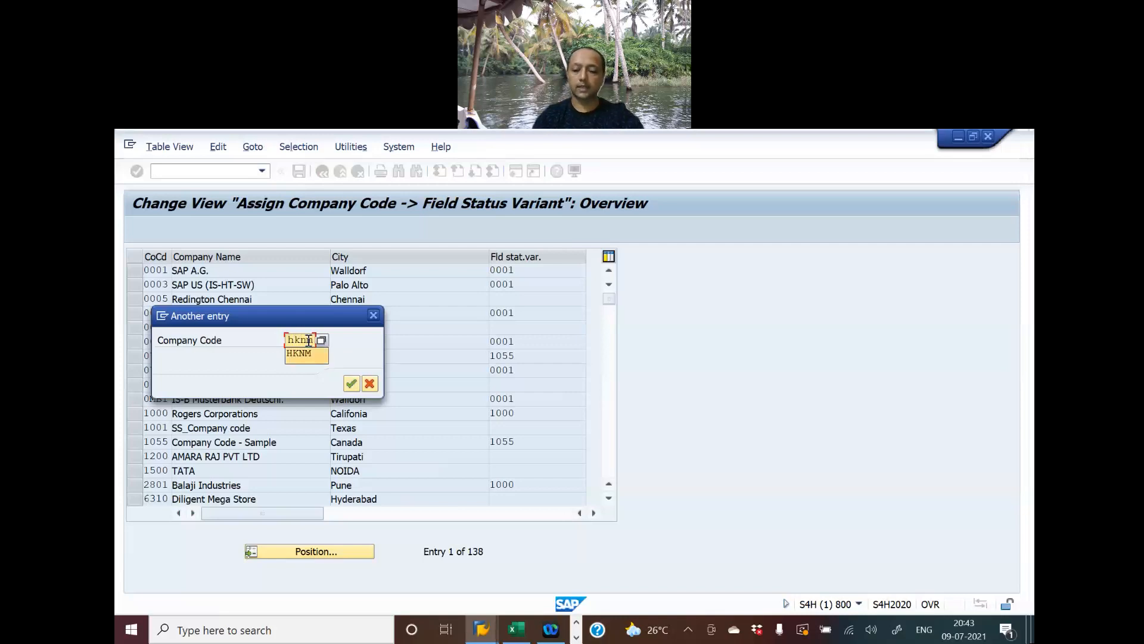
key("Return")
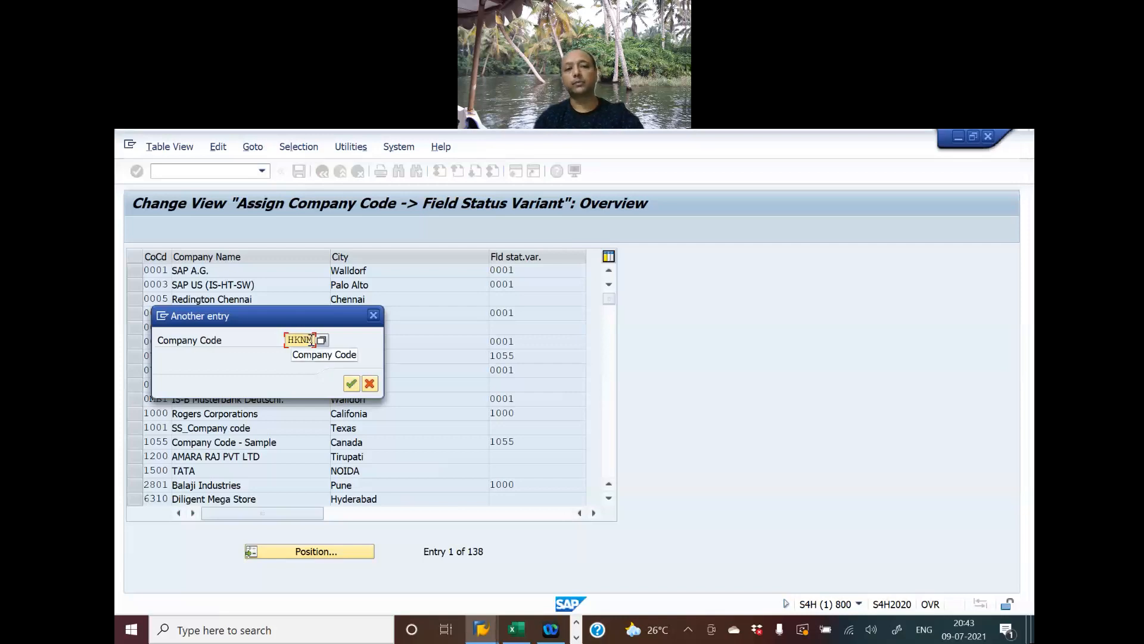
key("Return")
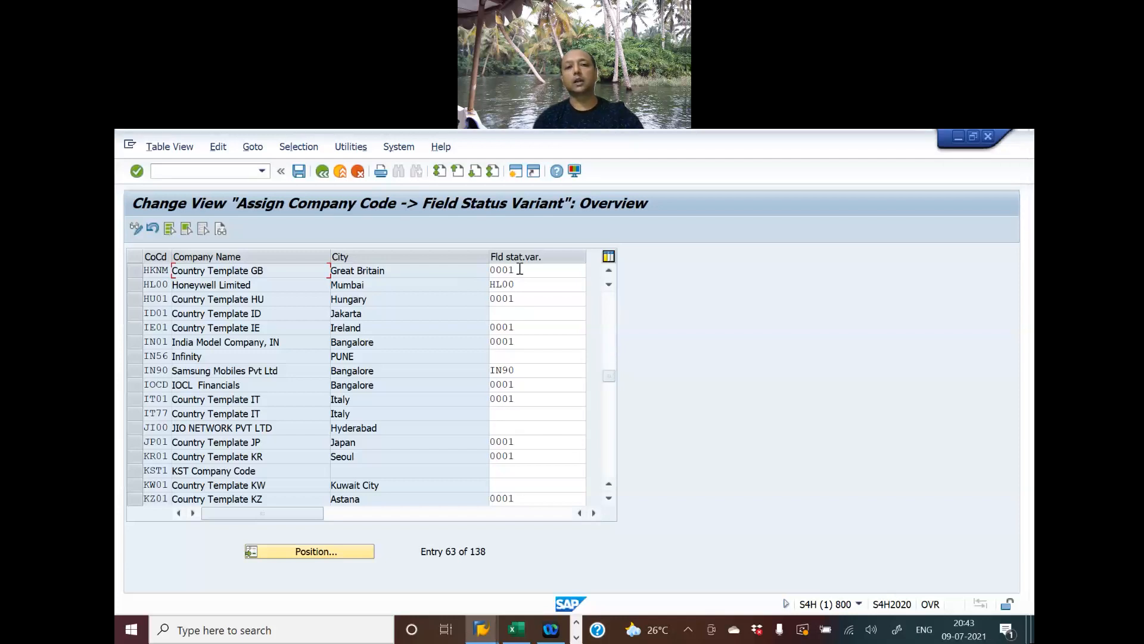
Copy the code PMBA from the Field Status Variant row of the Excel blueprint and assign it to company code HKNM in SAP
key("alt+Tab")
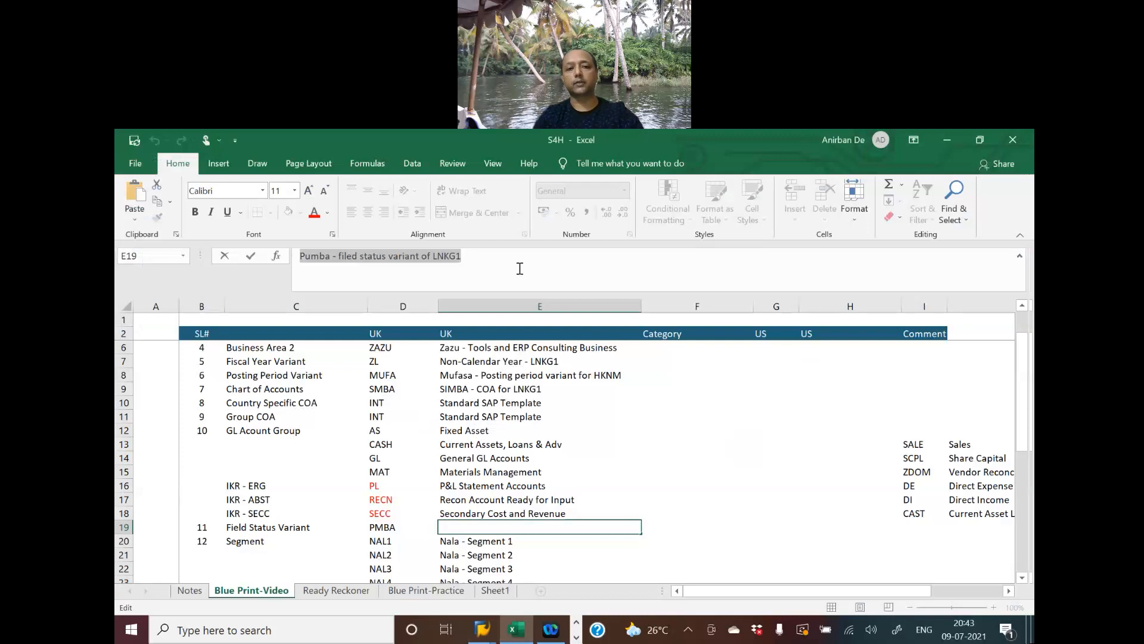
key("Left")
key("Left")
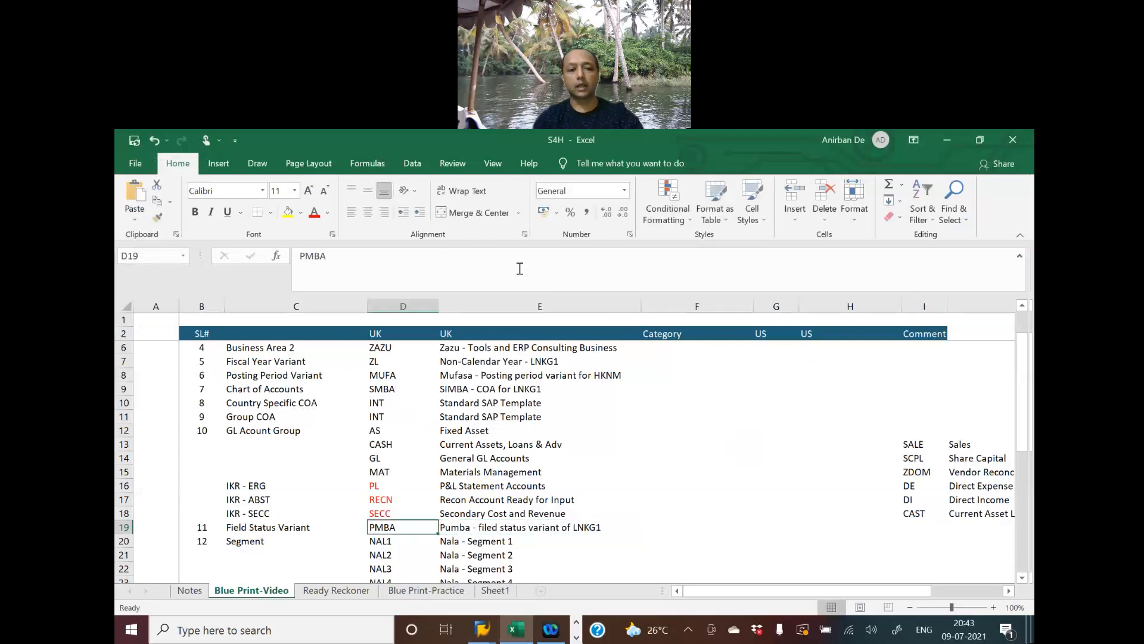
left_click_drag(339, 258, 255, 257)
key("ctrl+c")
key("alt+Tab")
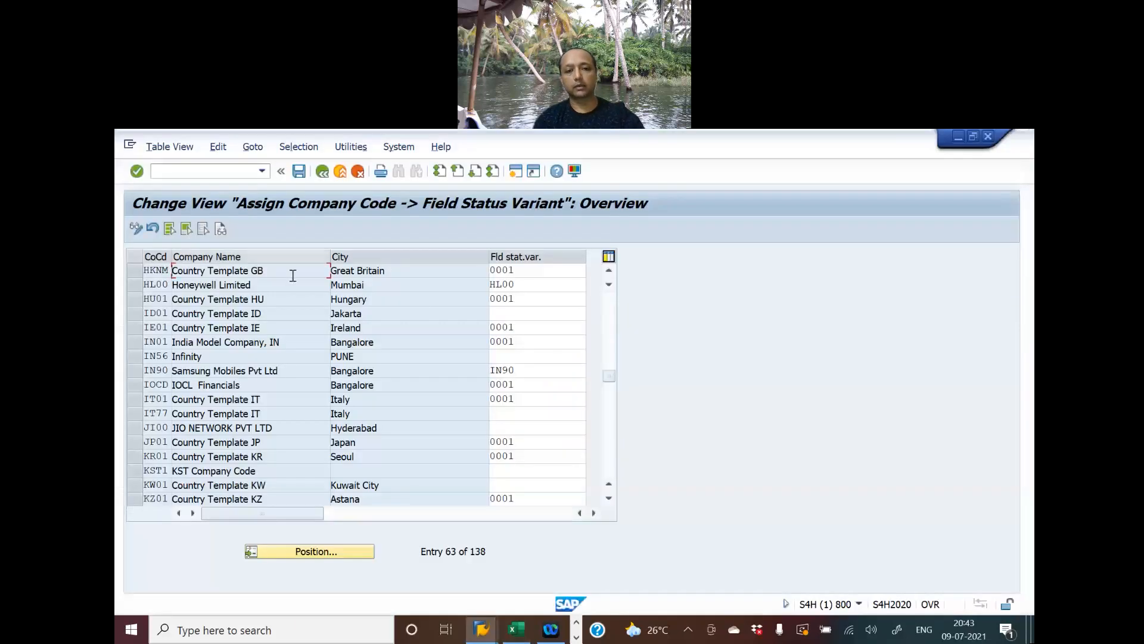
left_click(536, 271)
left_click_drag(476, 268, 454, 268)
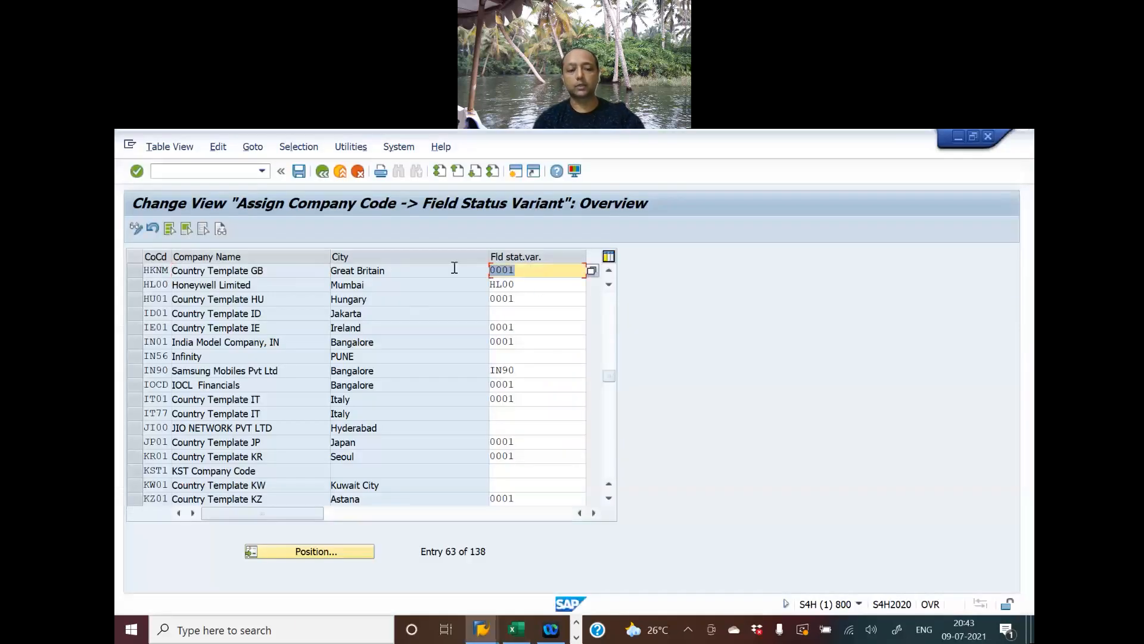
key("ctrl+v")
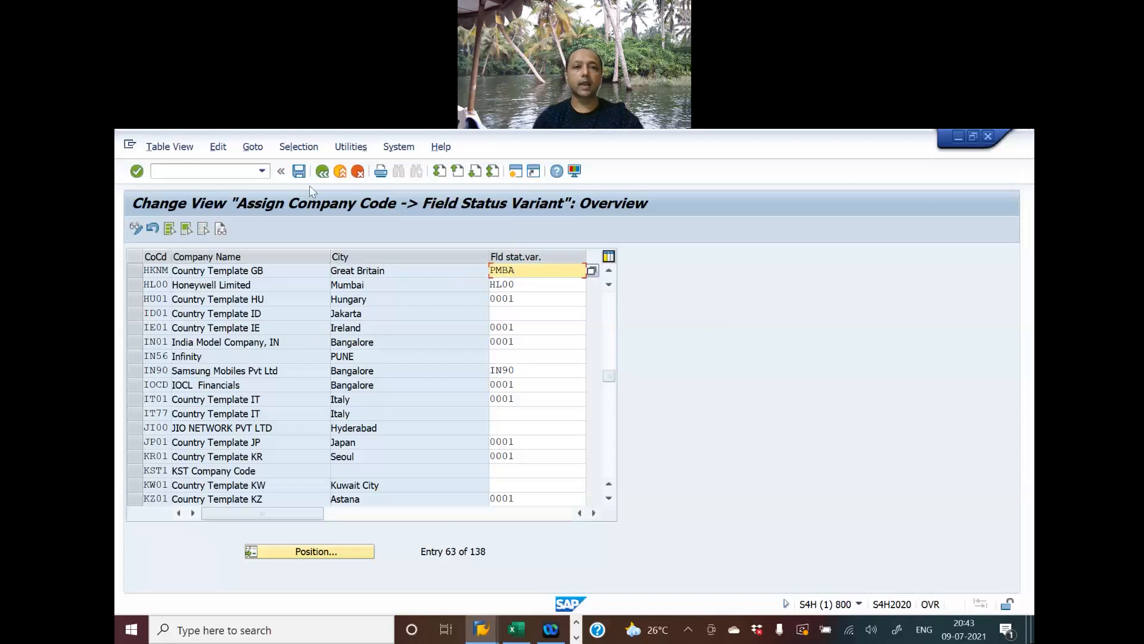
Save the company code assignment in a new customizing request described as "Assign Field Status Variant to Company Code - LNKG1"
left_click(299, 172)
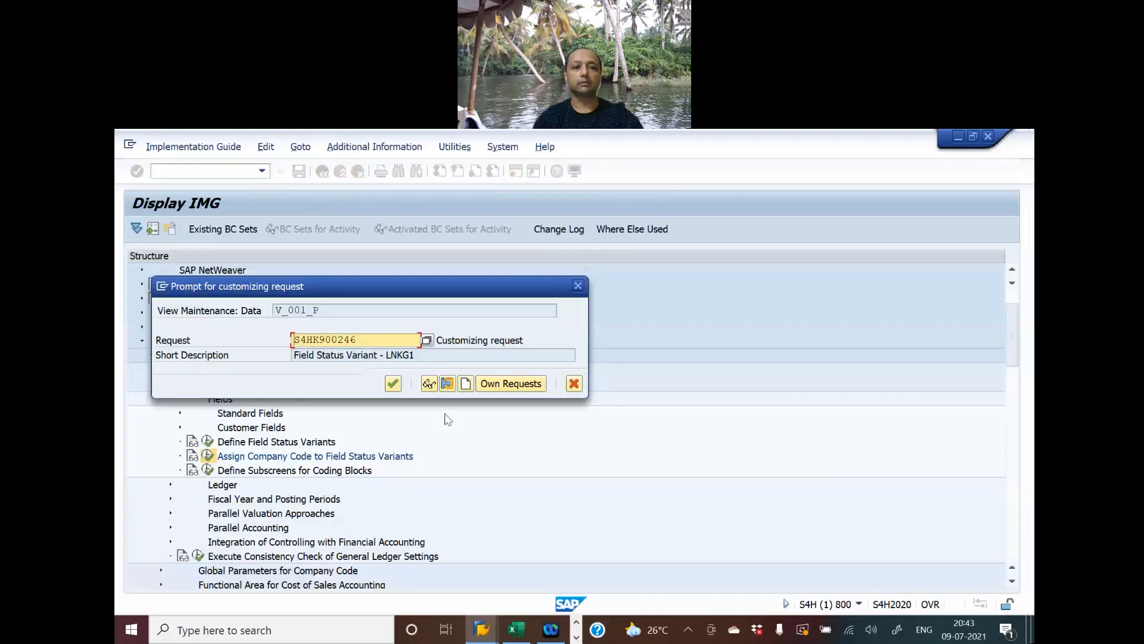
left_click(463, 384)
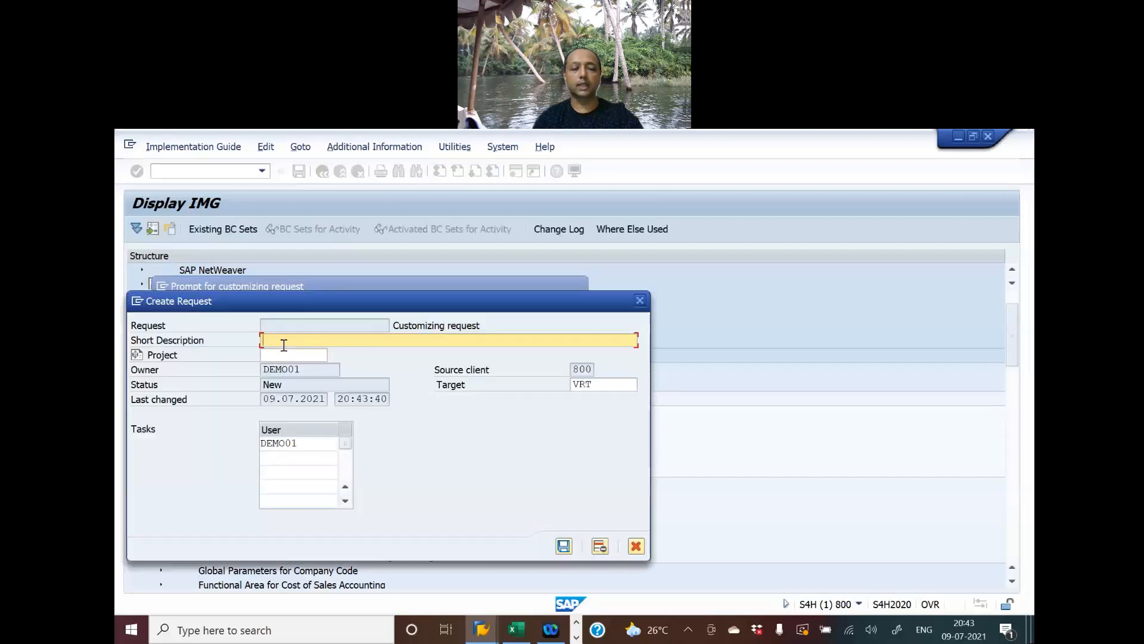
type("Assign")
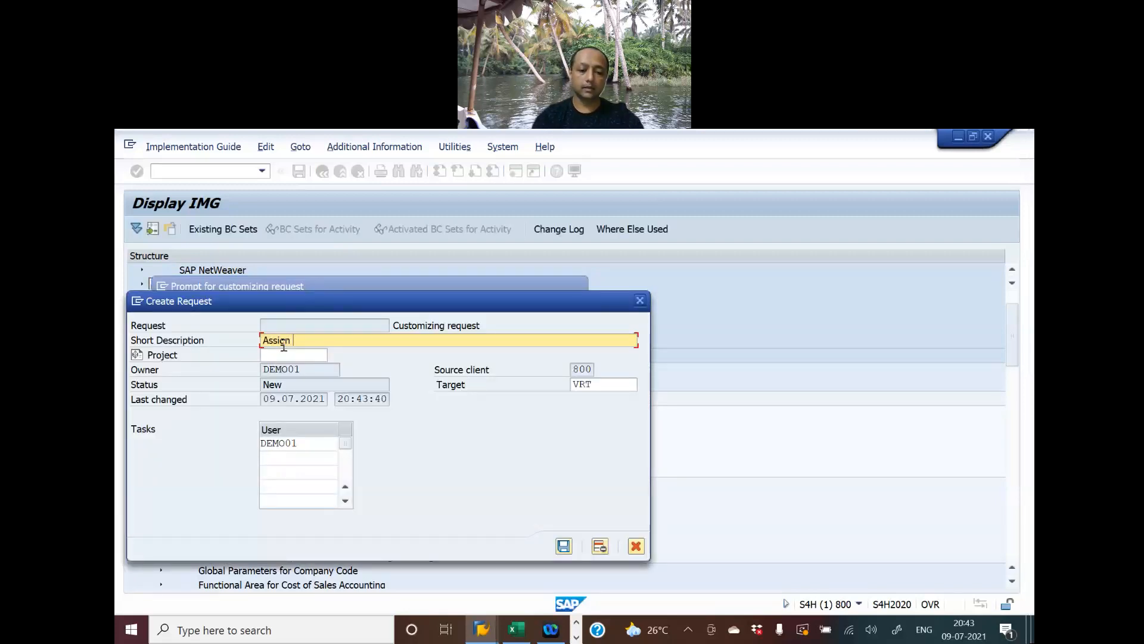
type(" Field S")
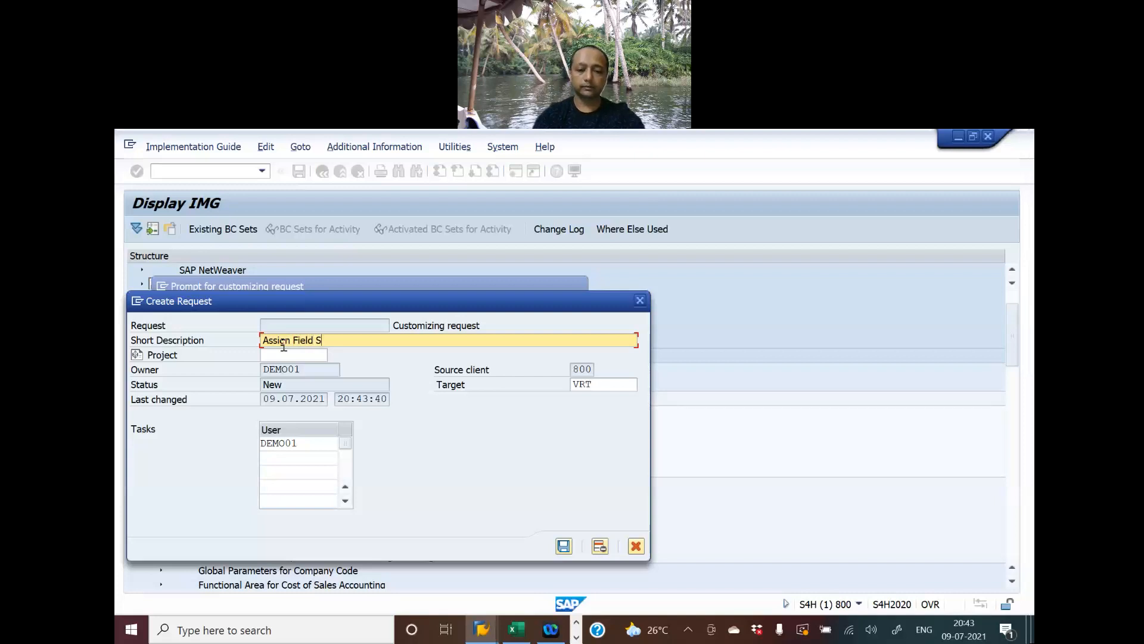
type("tt")
key("BackSpace")
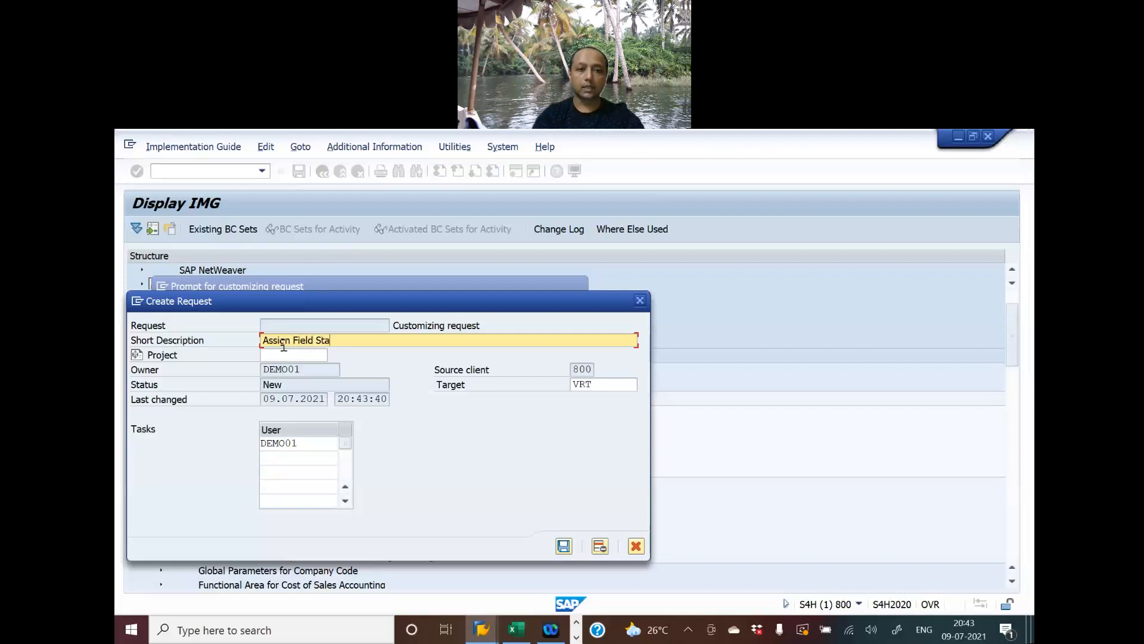
type("atus Vari")
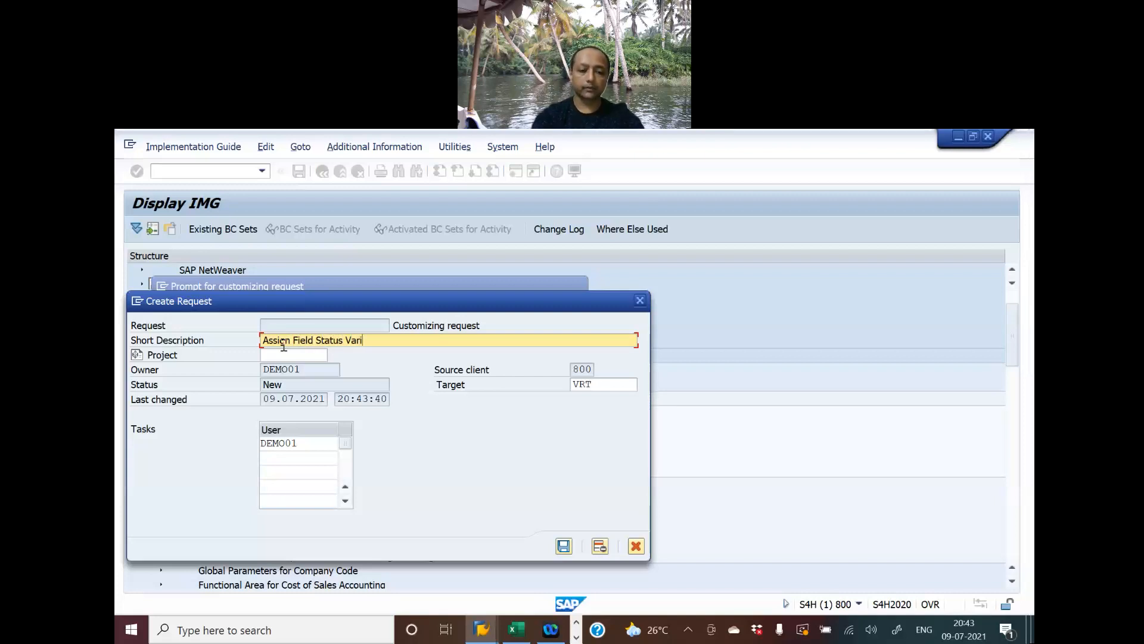
type("ant tgo C")
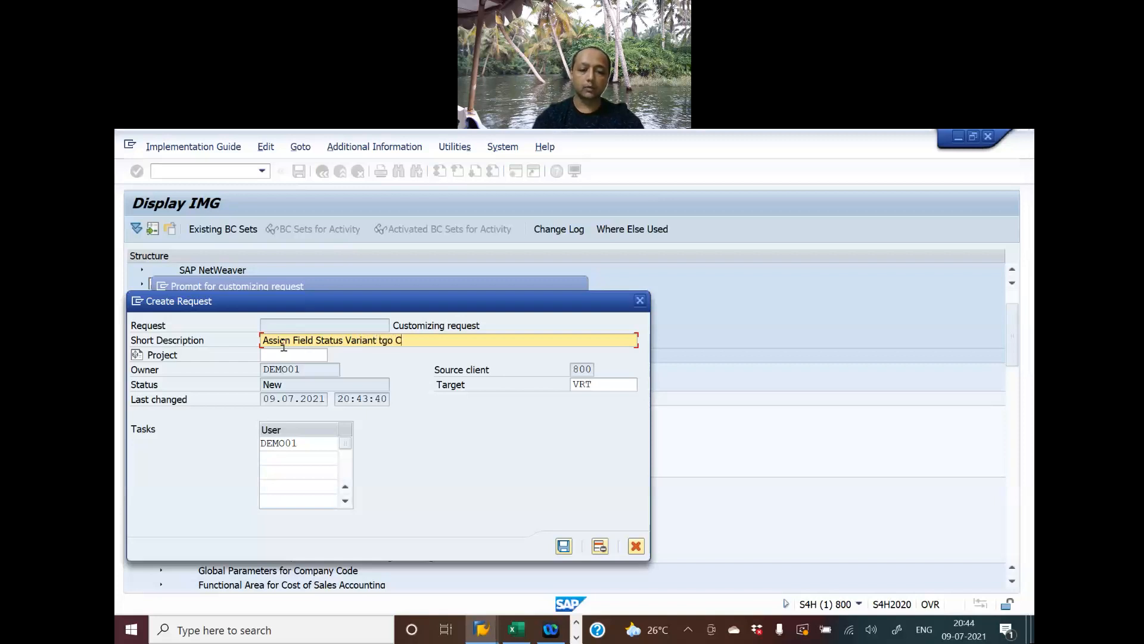
type("ompa")
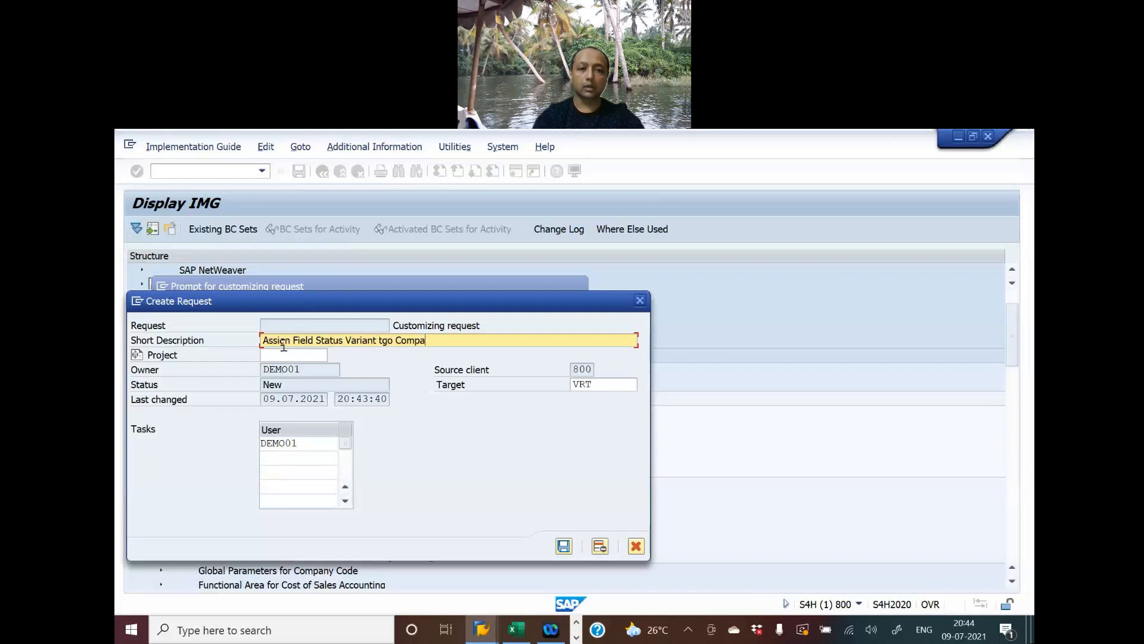
key("BackSpace")
key("BackSpace")
key("BackSpace")
key("BackSpace")
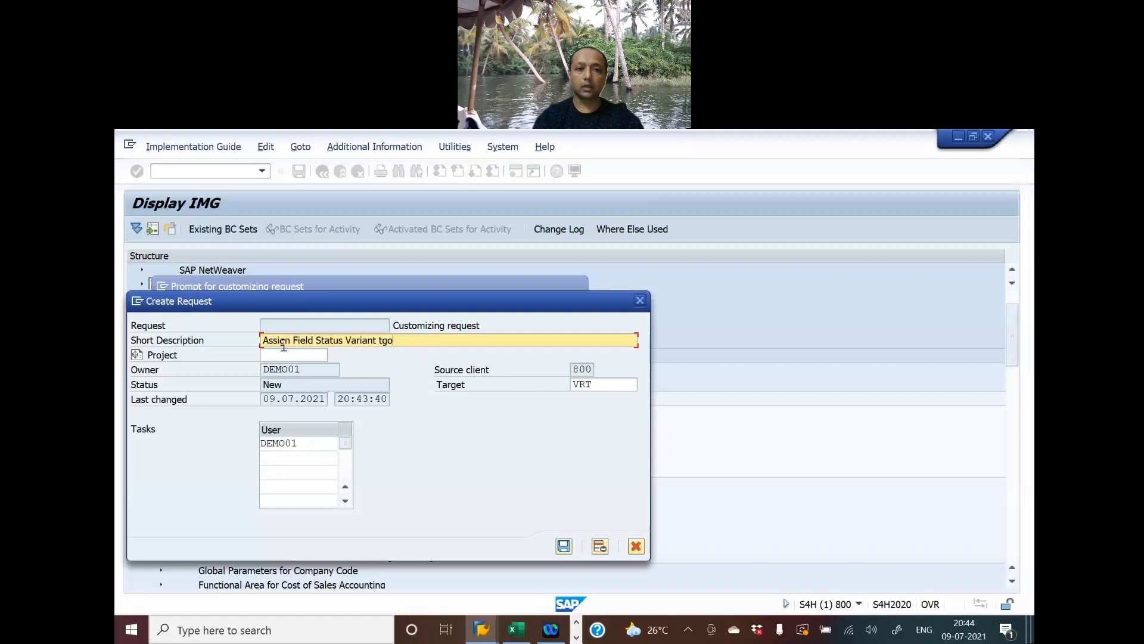
key("BackSpace")
key("BackSpace")
type("o Company C")
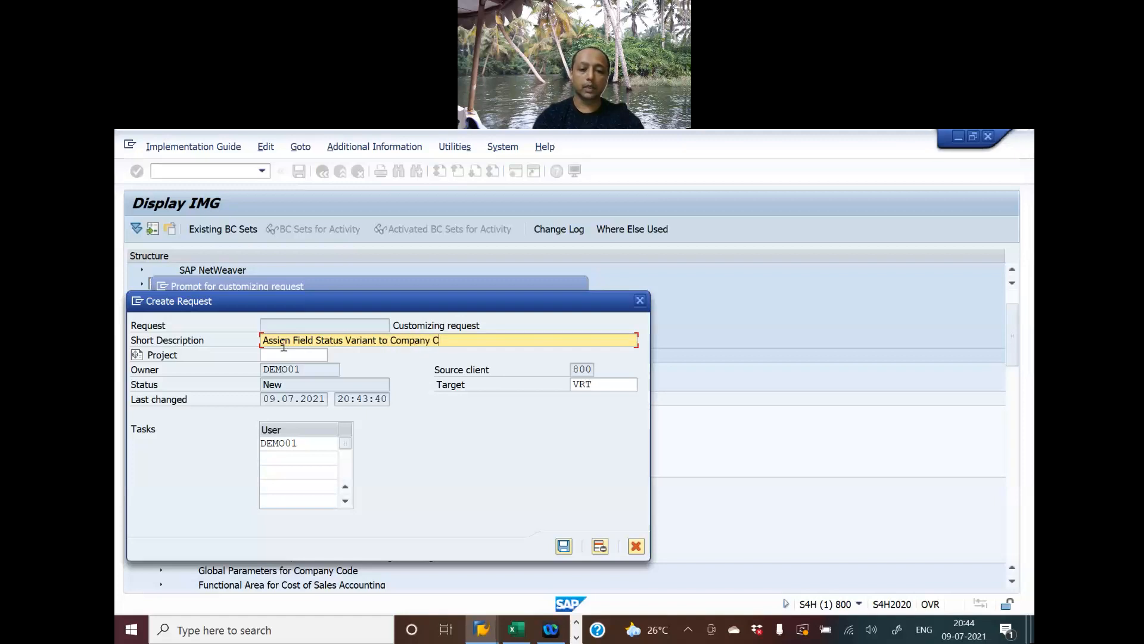
type("ode")
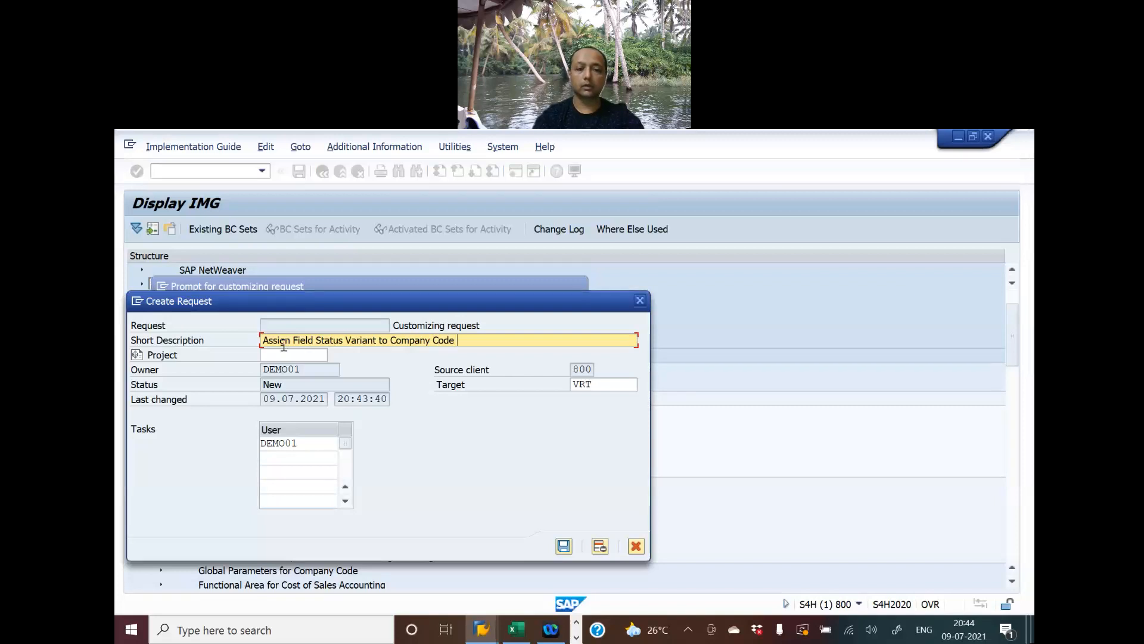
type(" - L")
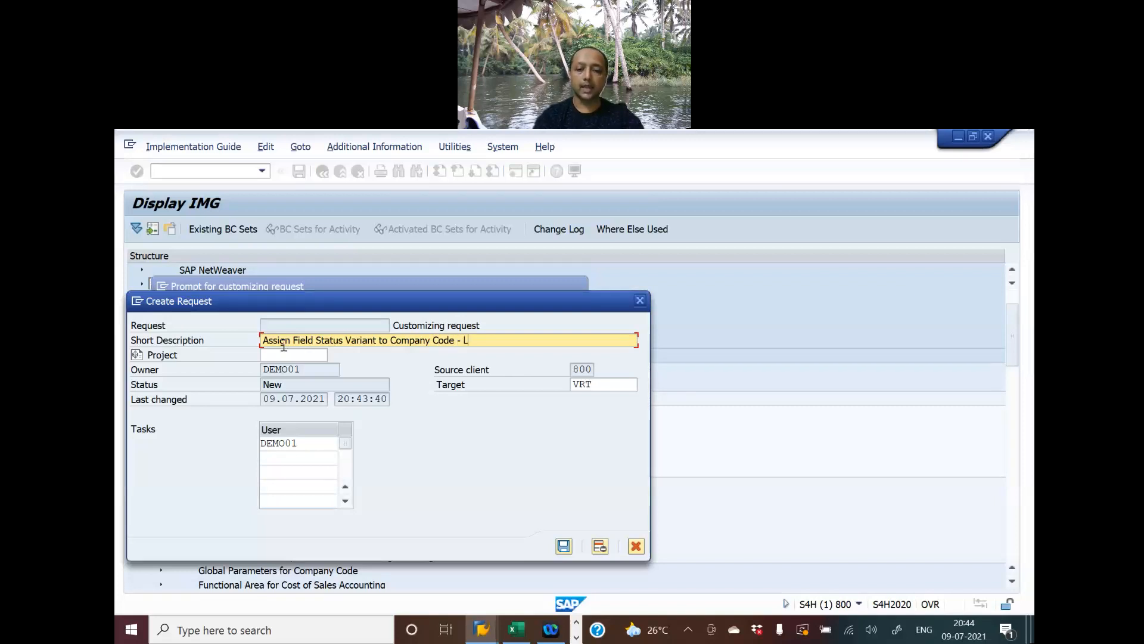
type("NKG1")
left_click(563, 546)
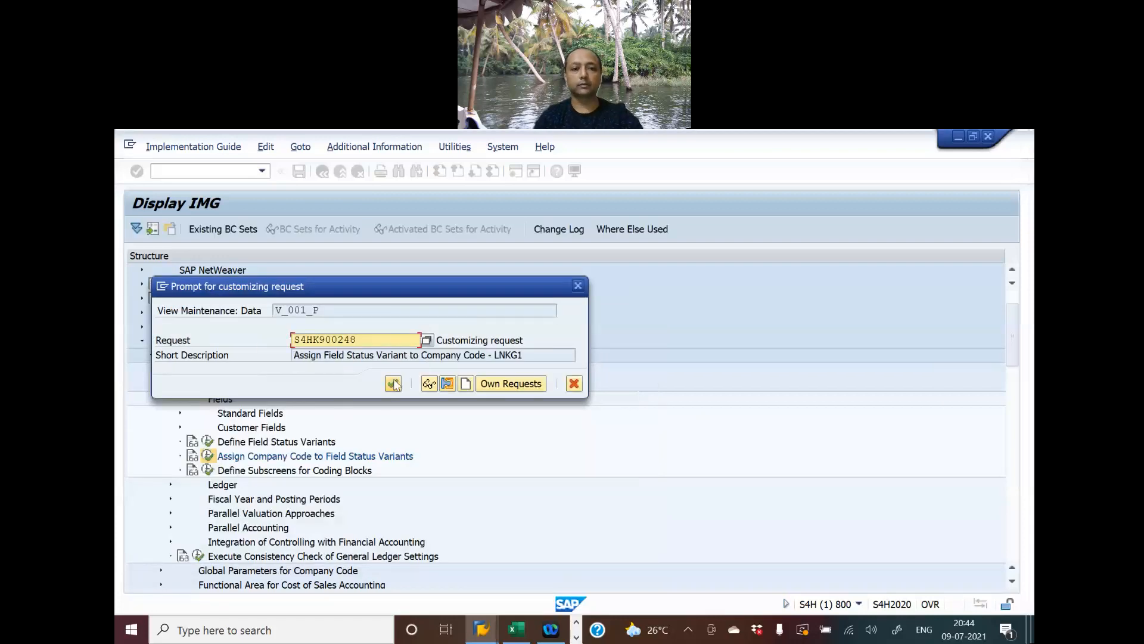
left_click(393, 383)
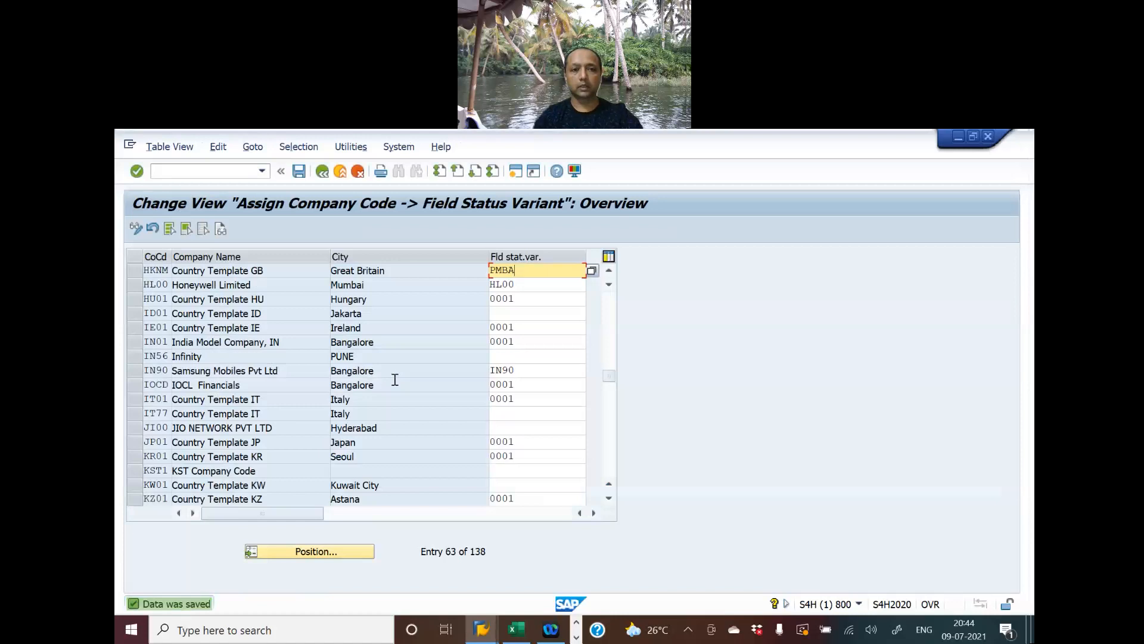